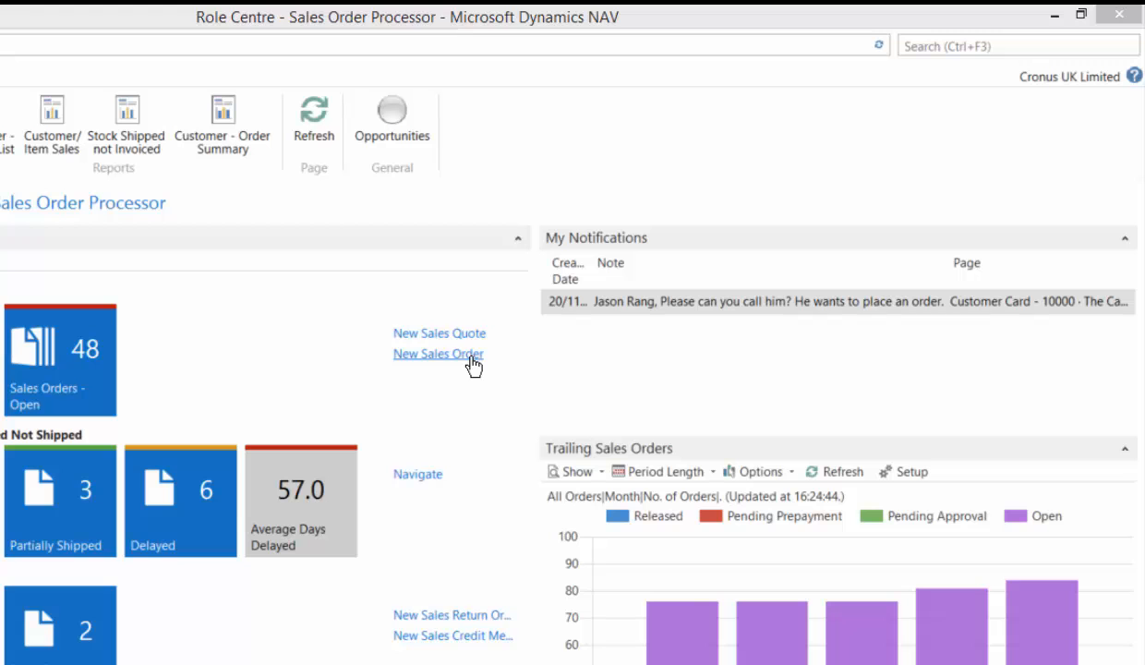
# - Create a new sales order from the Role Centre
pyautogui.click(471, 360)
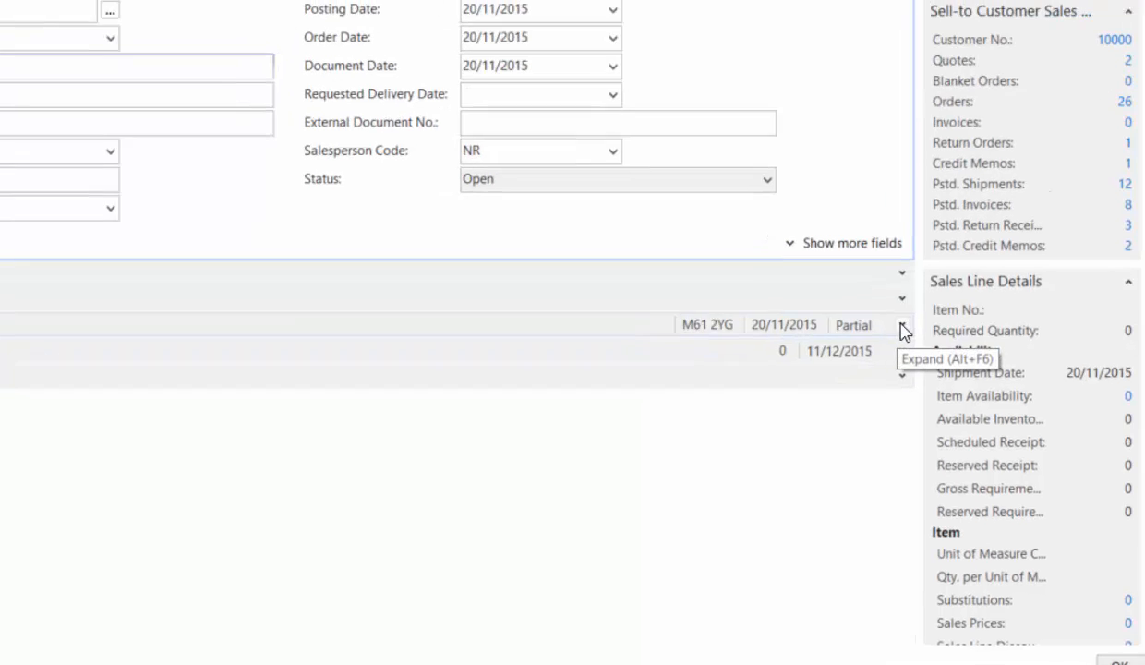
# - Expand the order's Shipping FastTab to review its standard and additional fields, and collapse it again
pyautogui.click(902, 328)
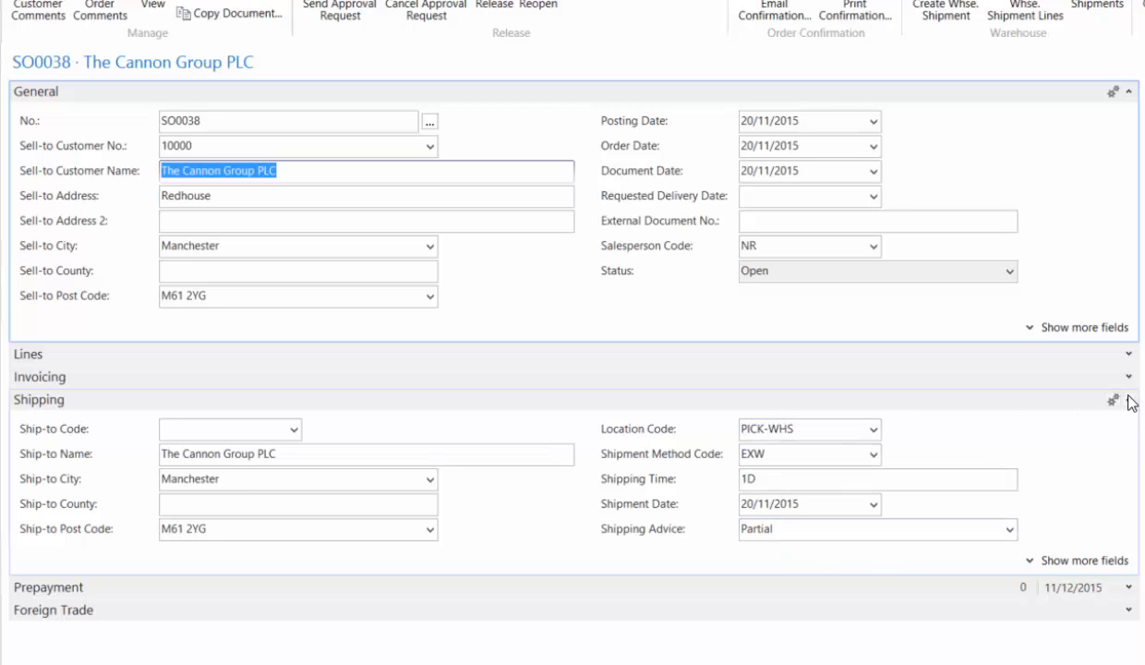
pyautogui.click(1068, 559)
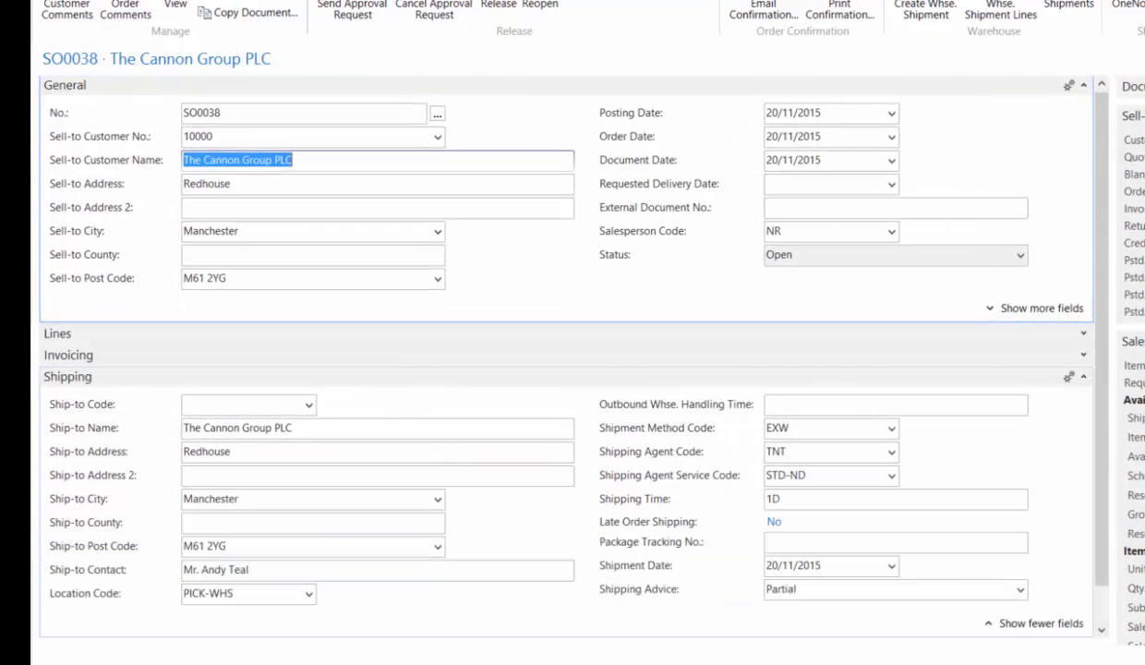
pyautogui.click(996, 624)
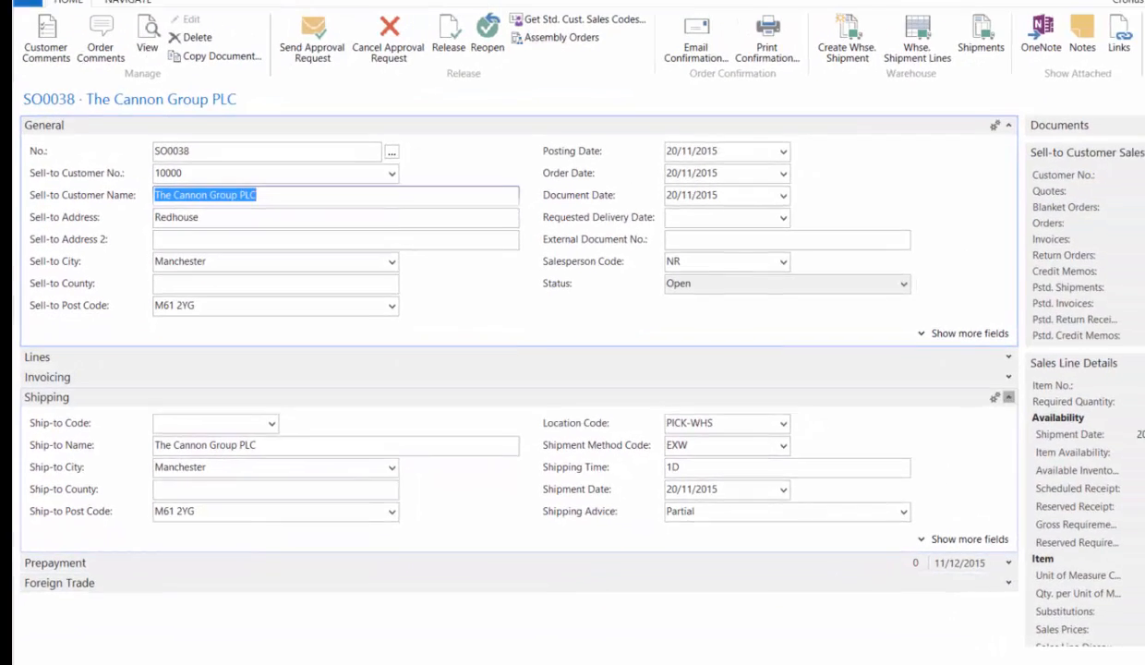
pyautogui.click(1083, 377)
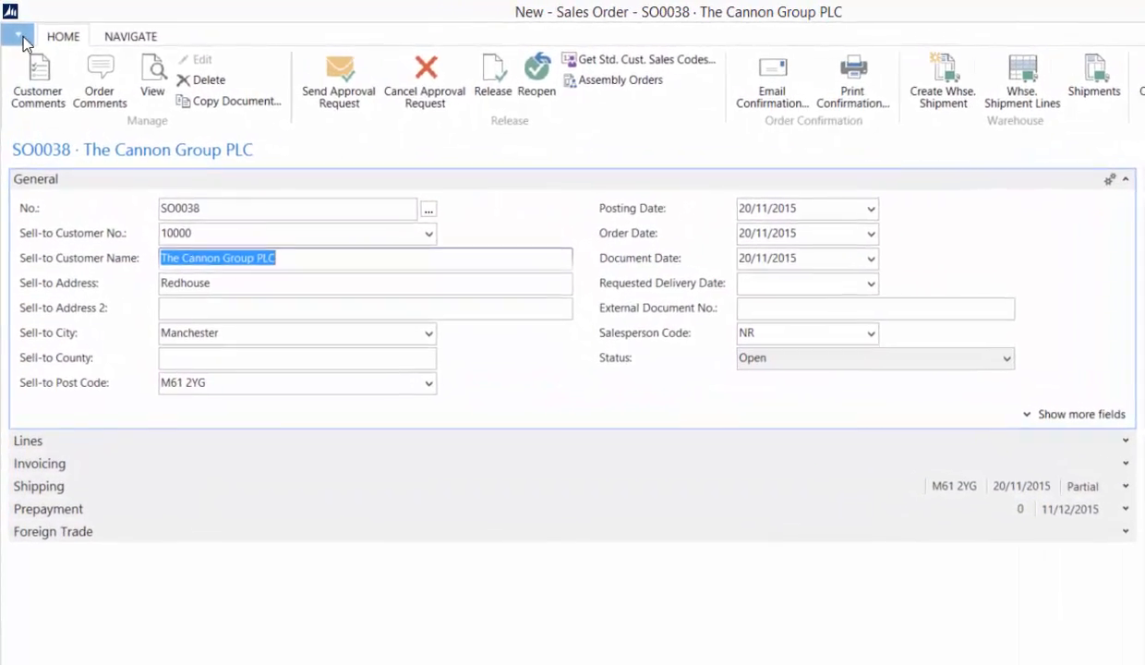
# - Customise the sales order page by removing the Foreign Trade FastTab from the FastTabs shown
pyautogui.click(17, 34)
pyautogui.moveTo(45, 151)
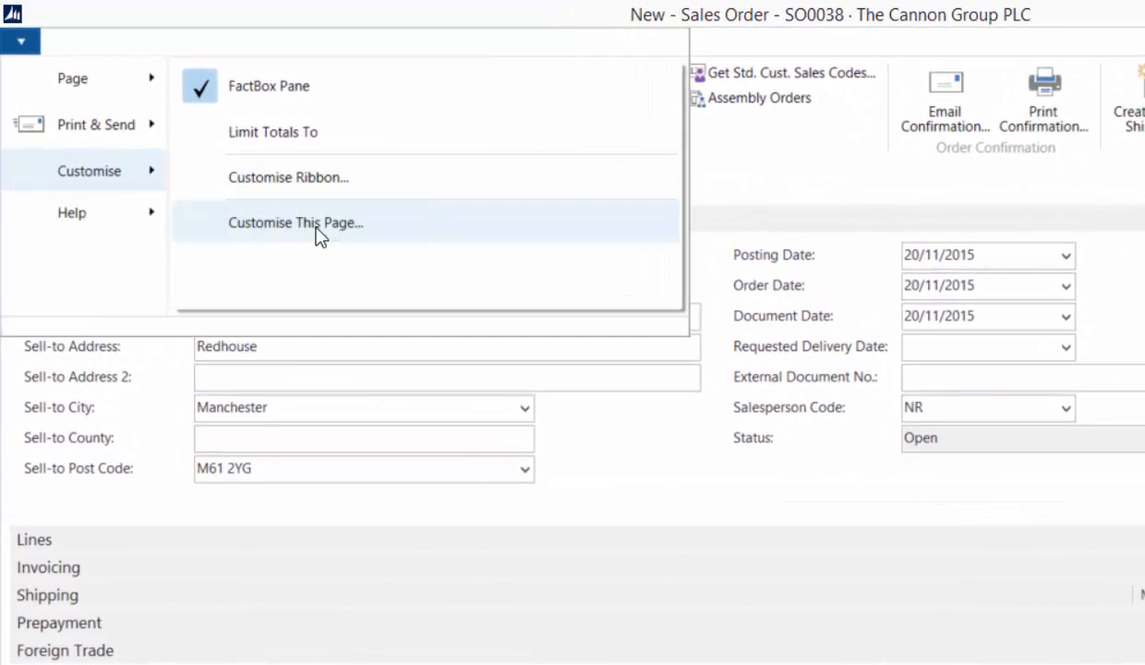
pyautogui.click(317, 233)
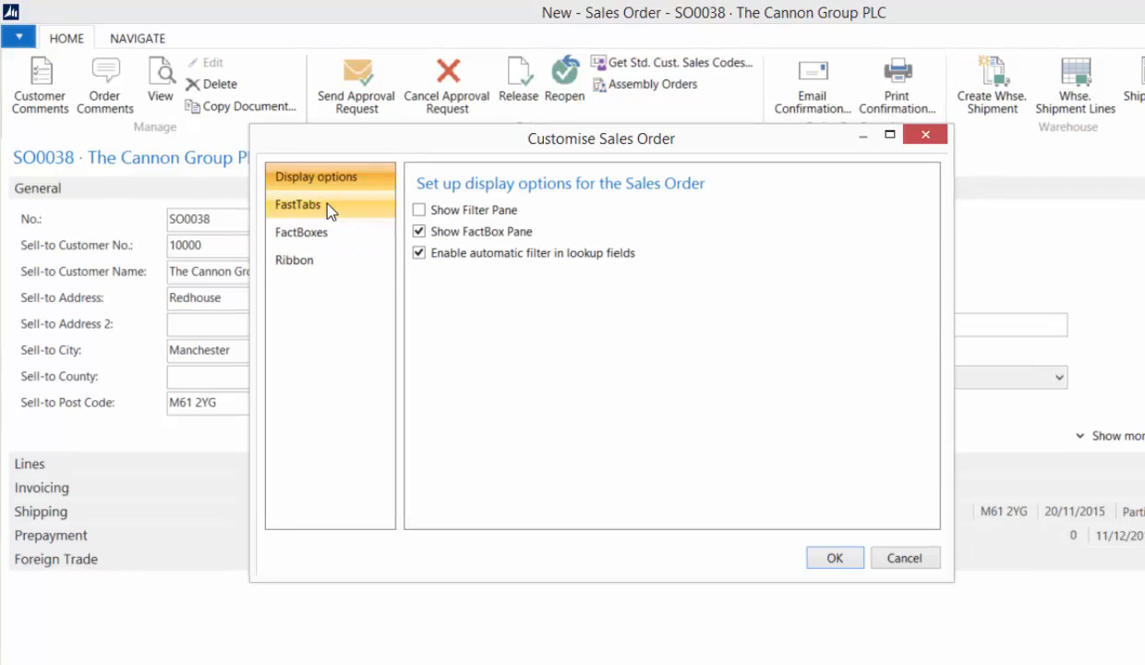
pyautogui.click(325, 209)
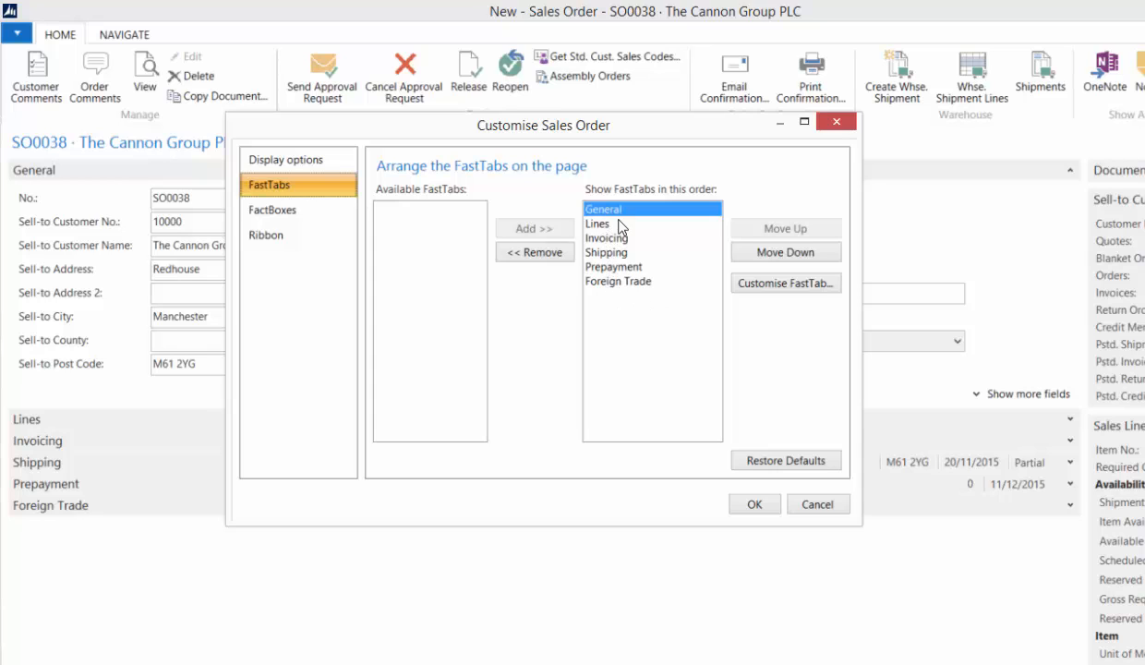
pyautogui.moveTo(625, 133); pyautogui.dragTo(547, 182)
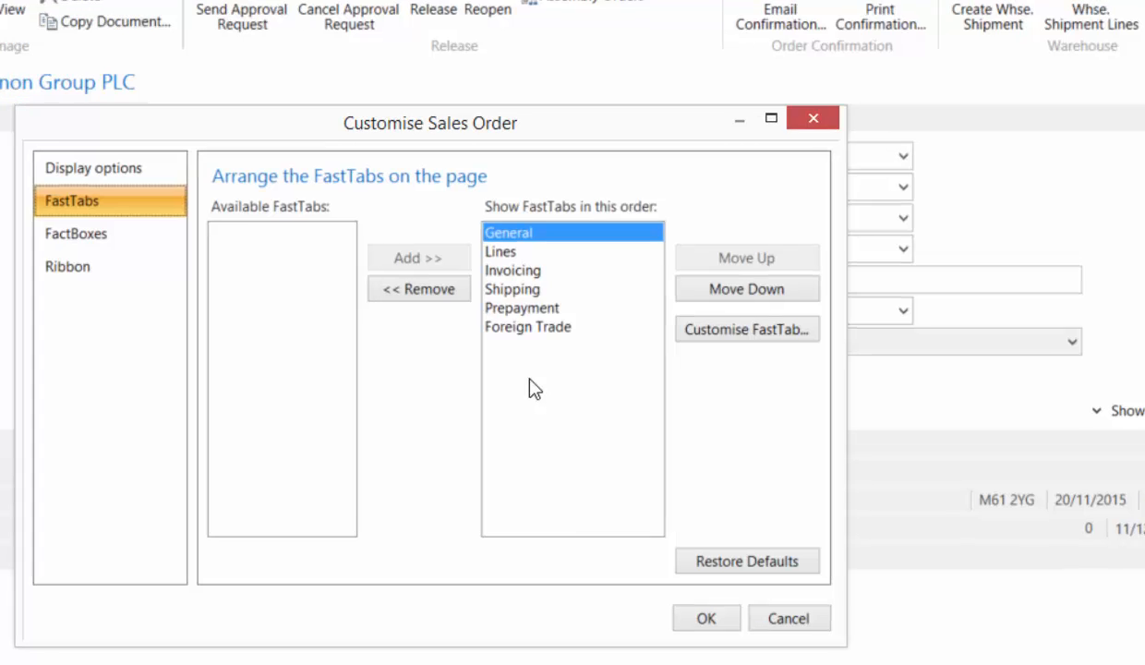
pyautogui.click(535, 327)
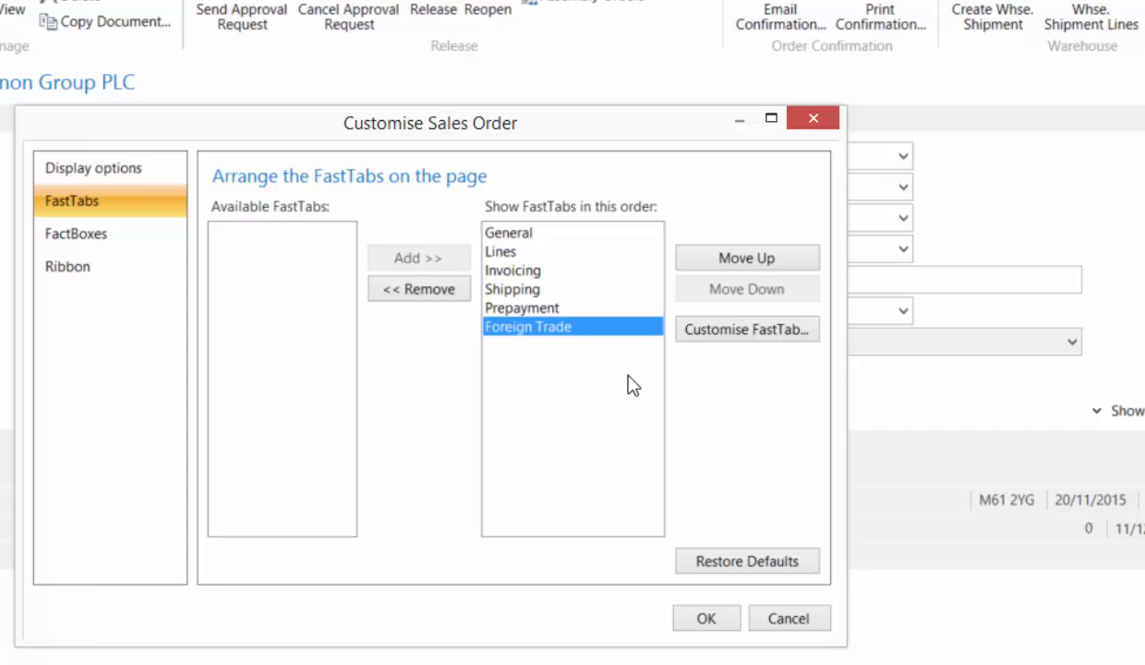
pyautogui.click(419, 289)
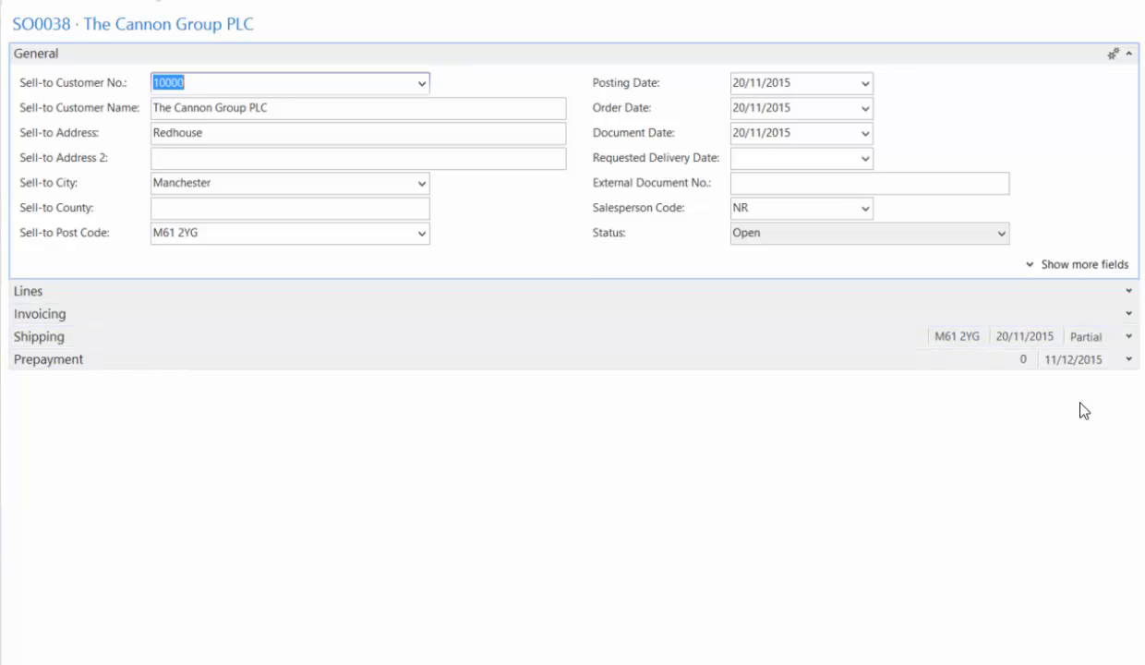
# - Open the Invoicing FastTab's field customisation for the sales order page, enlarging the window and widening its Column heading to show full field names
pyautogui.click(949, 342)
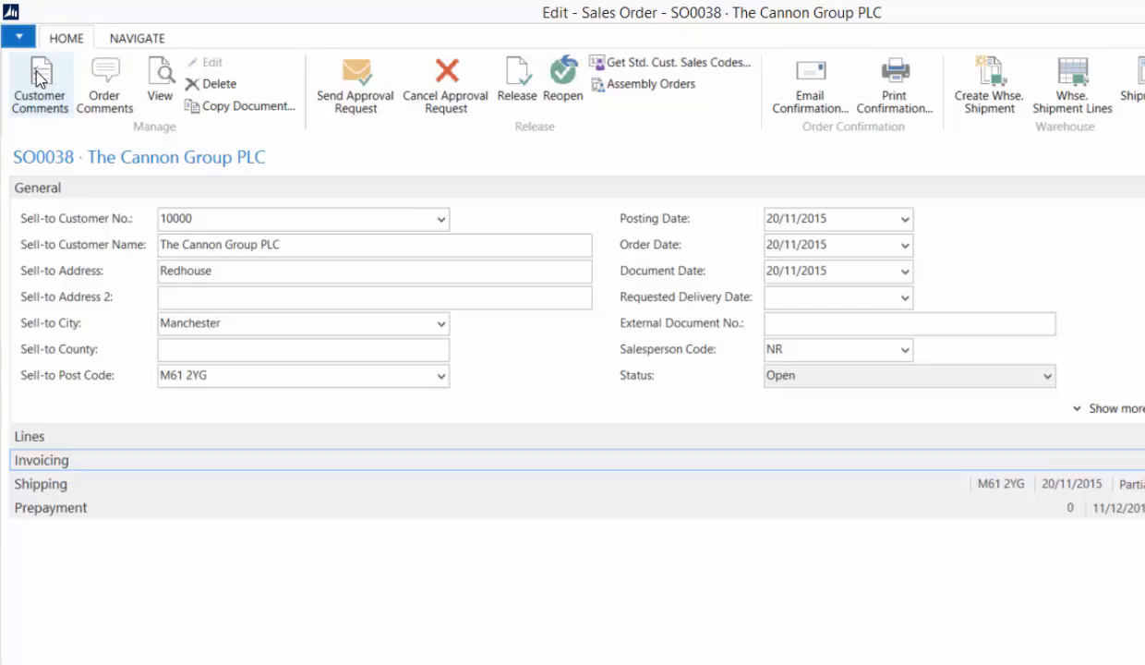
pyautogui.click(20, 38)
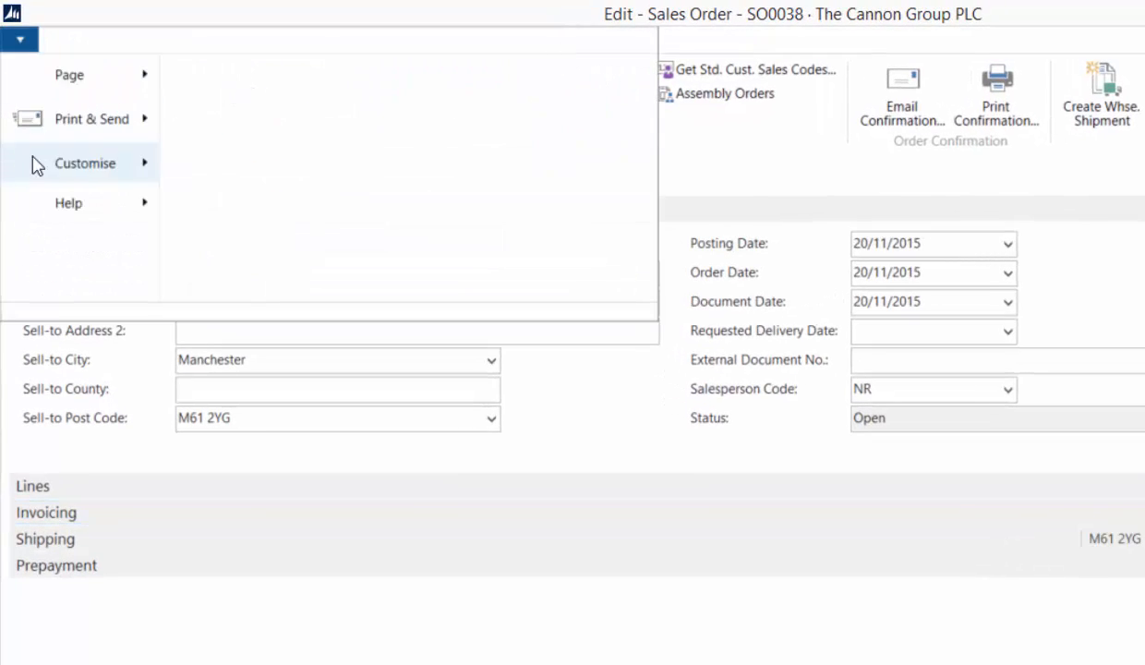
pyautogui.moveTo(148, 163)
pyautogui.click(244, 209)
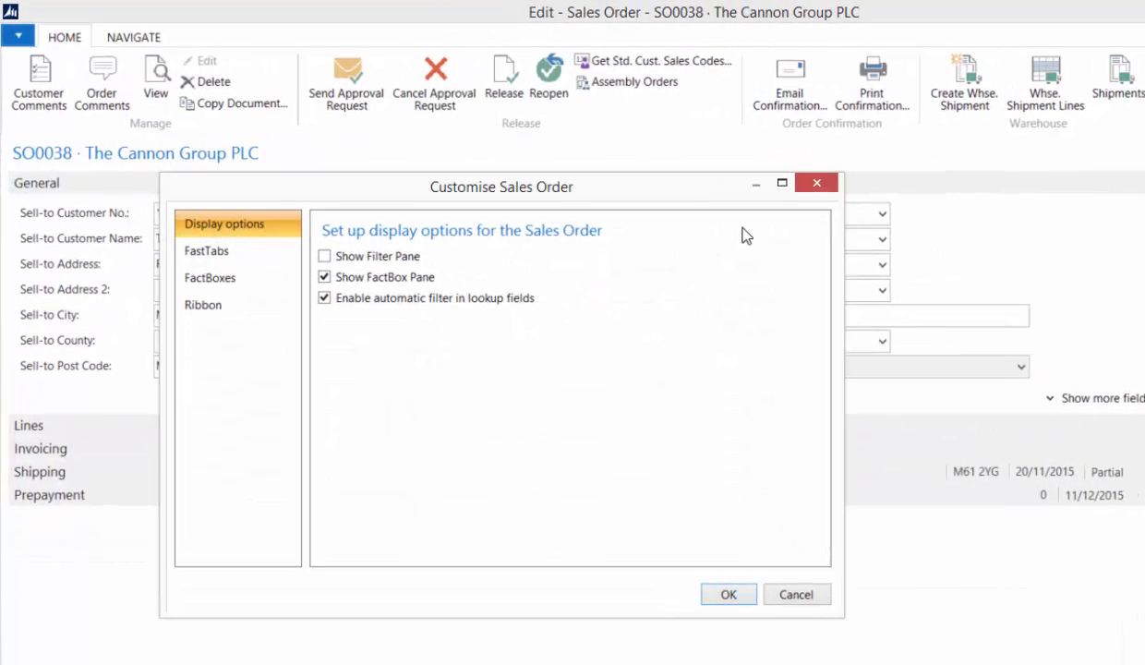
pyautogui.click(196, 220)
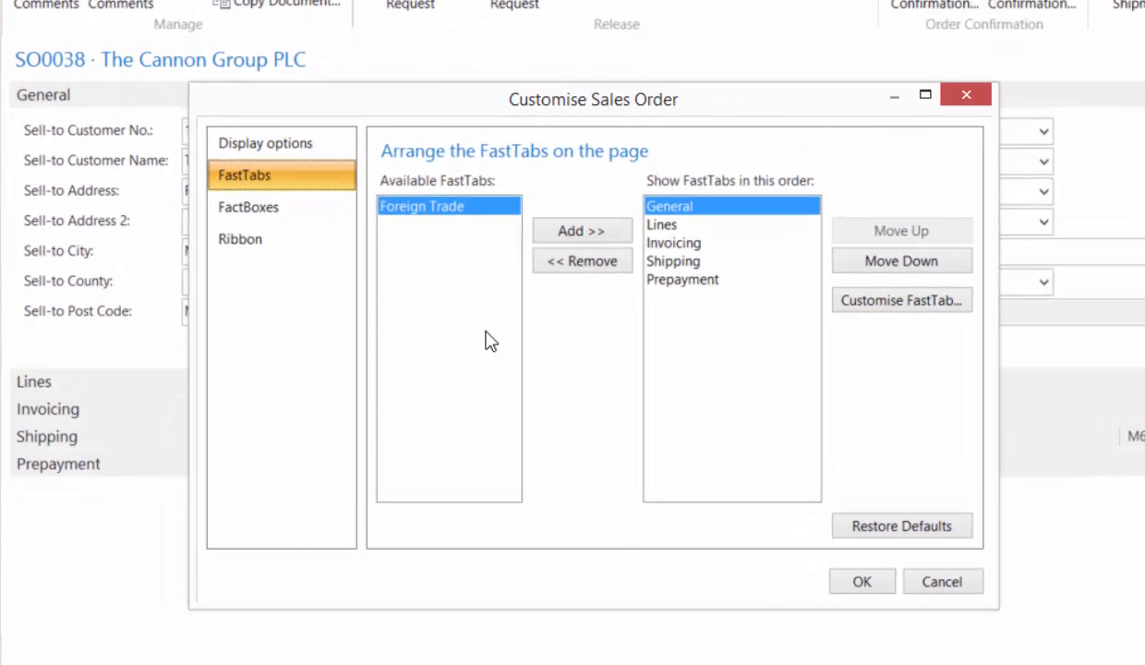
pyautogui.click(674, 243)
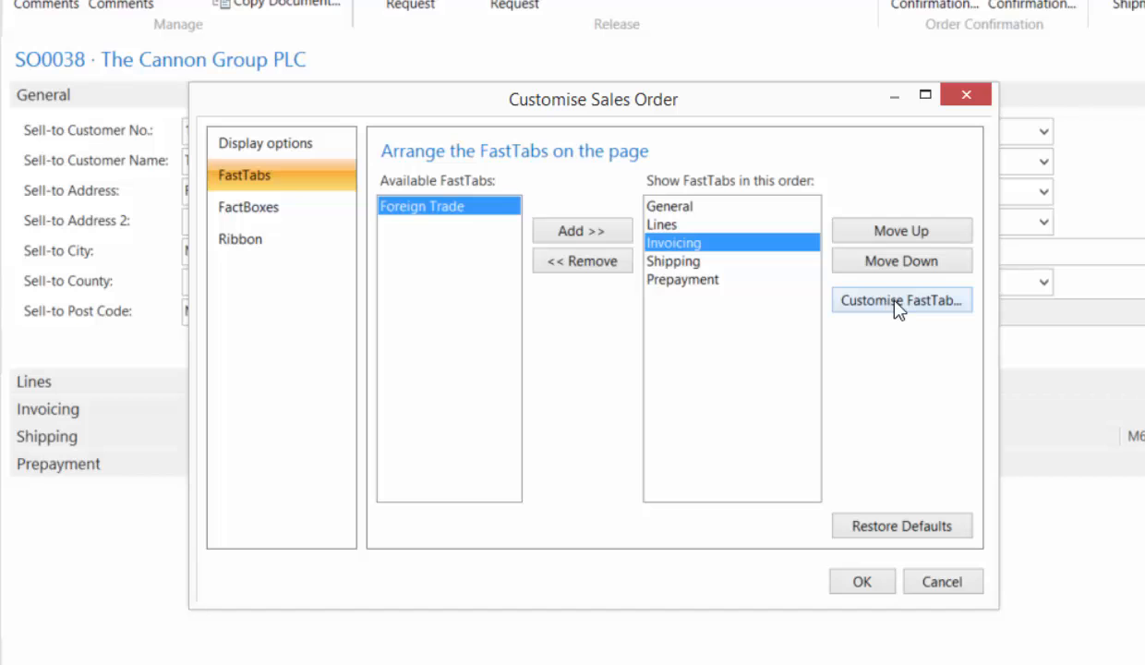
pyautogui.click(898, 301)
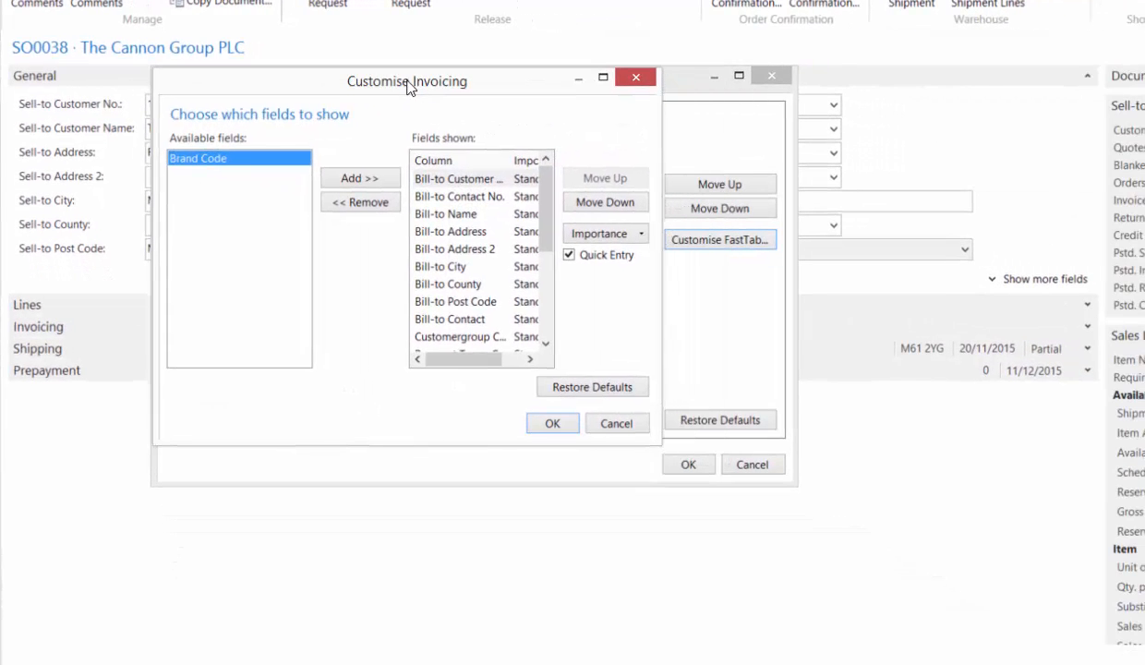
pyautogui.moveTo(659, 442); pyautogui.dragTo(811, 630)
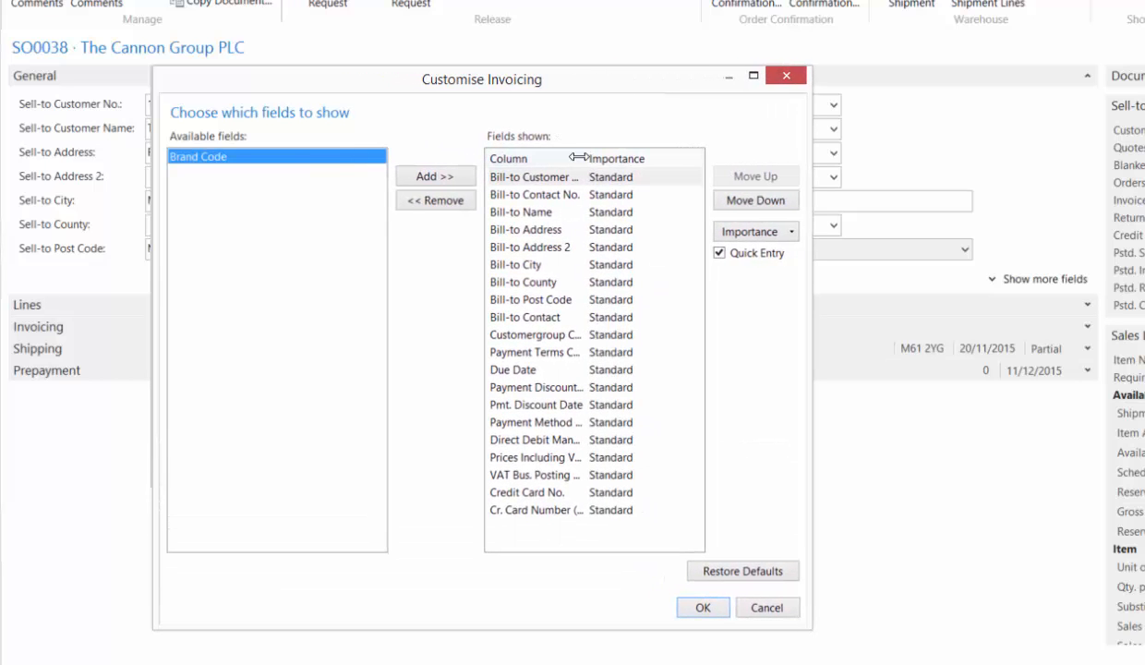
pyautogui.moveTo(587, 158); pyautogui.dragTo(645, 166)
# - Cycle the importance of the Bill-to Customer No. field through Additional and Promoted back to Standard
pyautogui.click(600, 176)
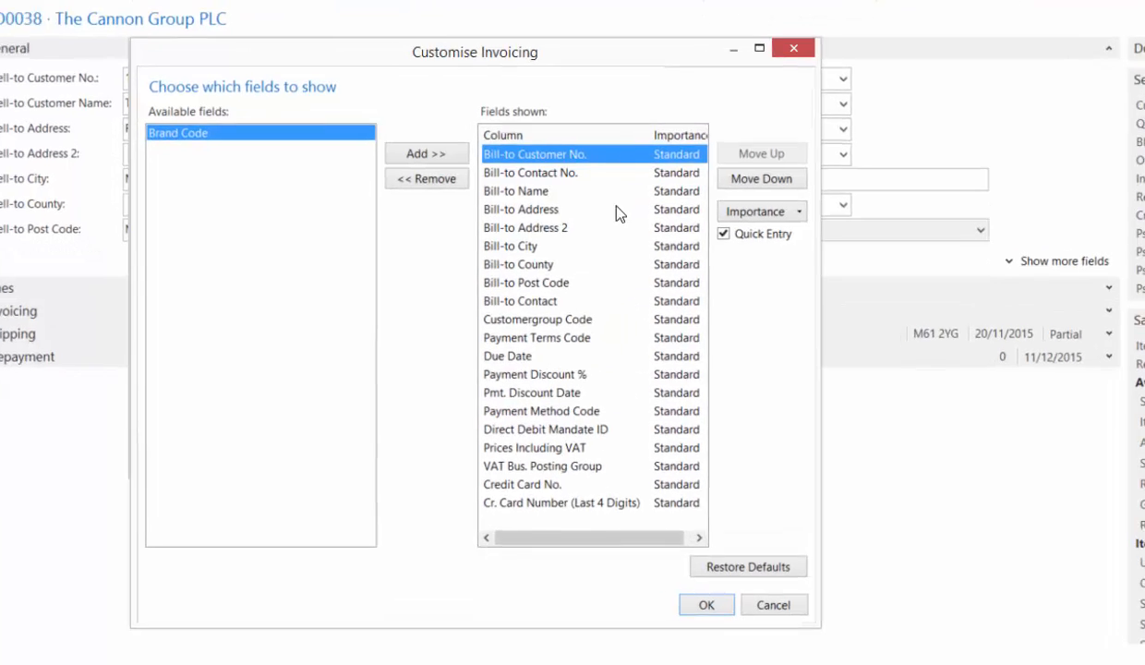
pyautogui.click(798, 211)
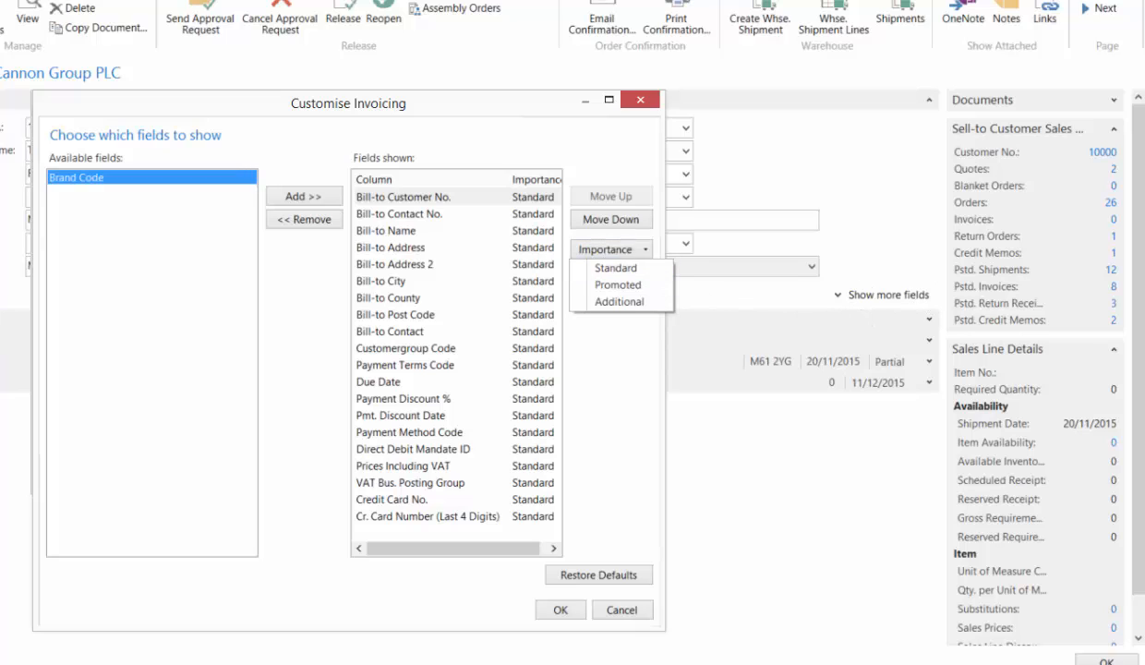
pyautogui.click(620, 302)
pyautogui.click(530, 192)
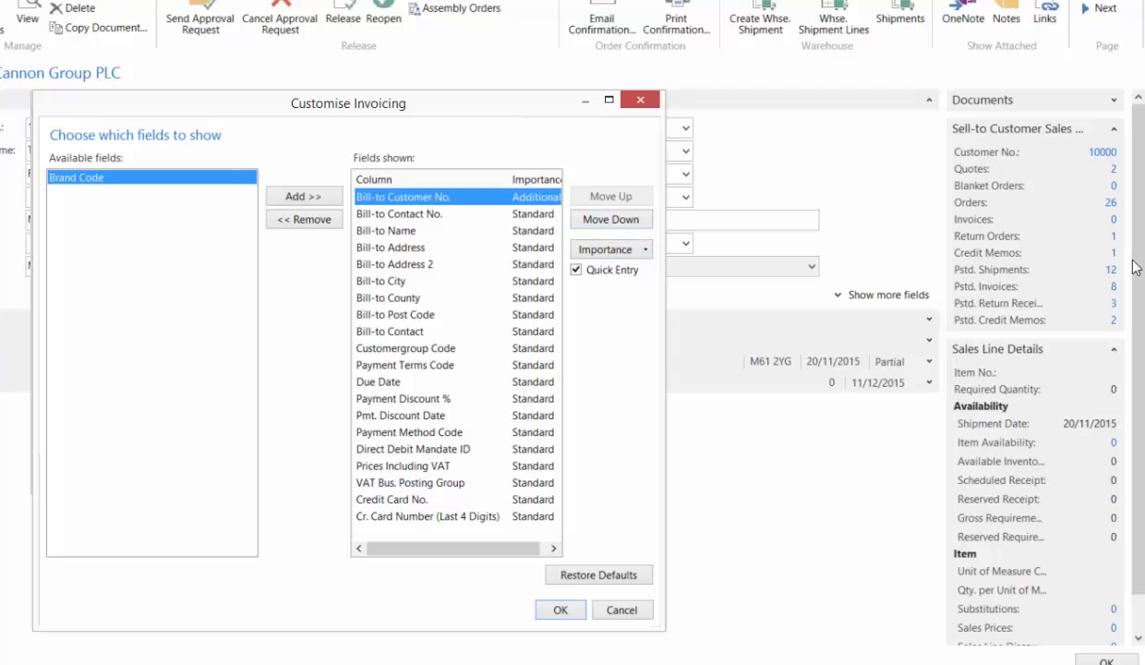
pyautogui.click(585, 251)
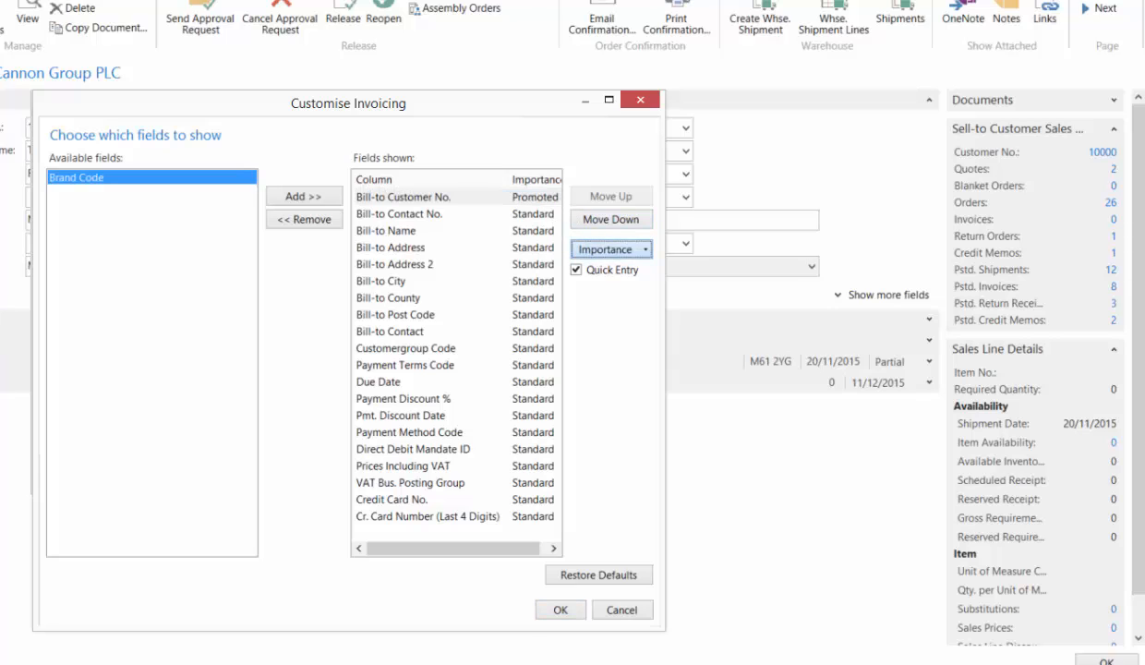
pyautogui.click(585, 251)
# - Remove the Credit Card No. and Cr. Card Number (Last 4 Digits) fields from the Invoicing FastTab
pyautogui.click(420, 500)
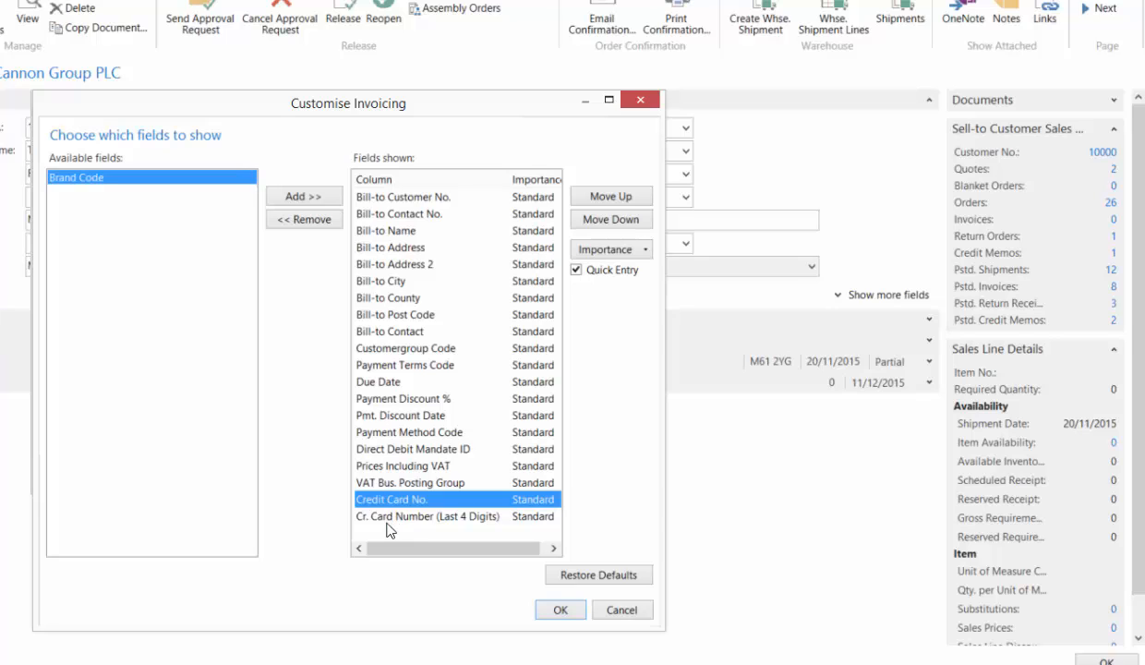
pyautogui.click(307, 221)
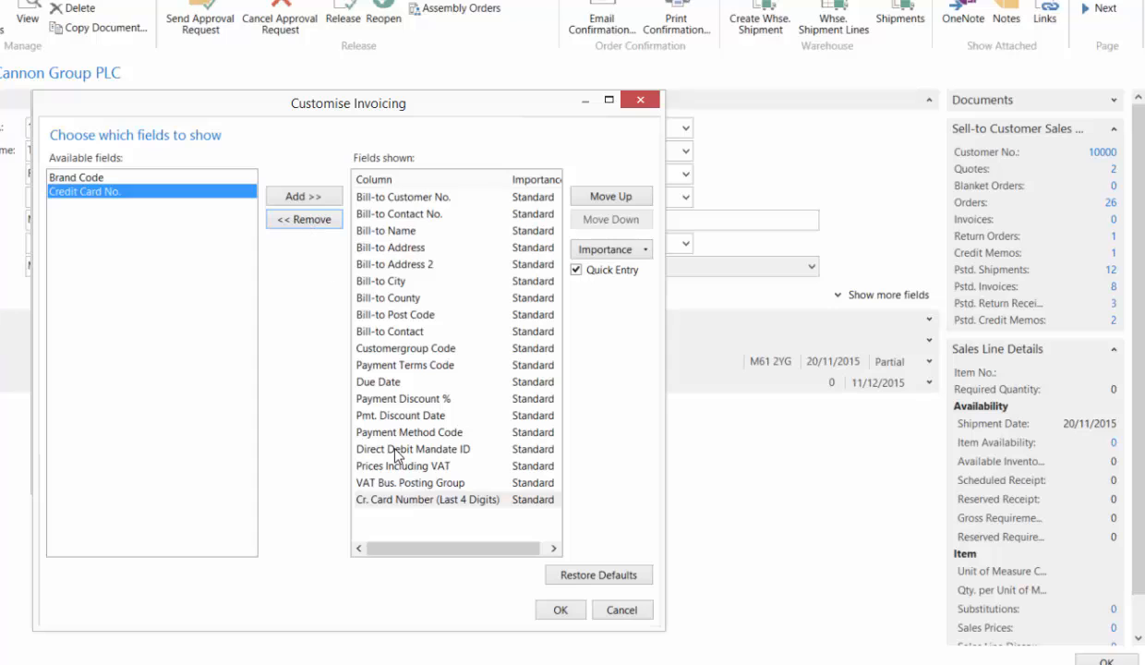
pyautogui.click(381, 499)
pyautogui.click(309, 220)
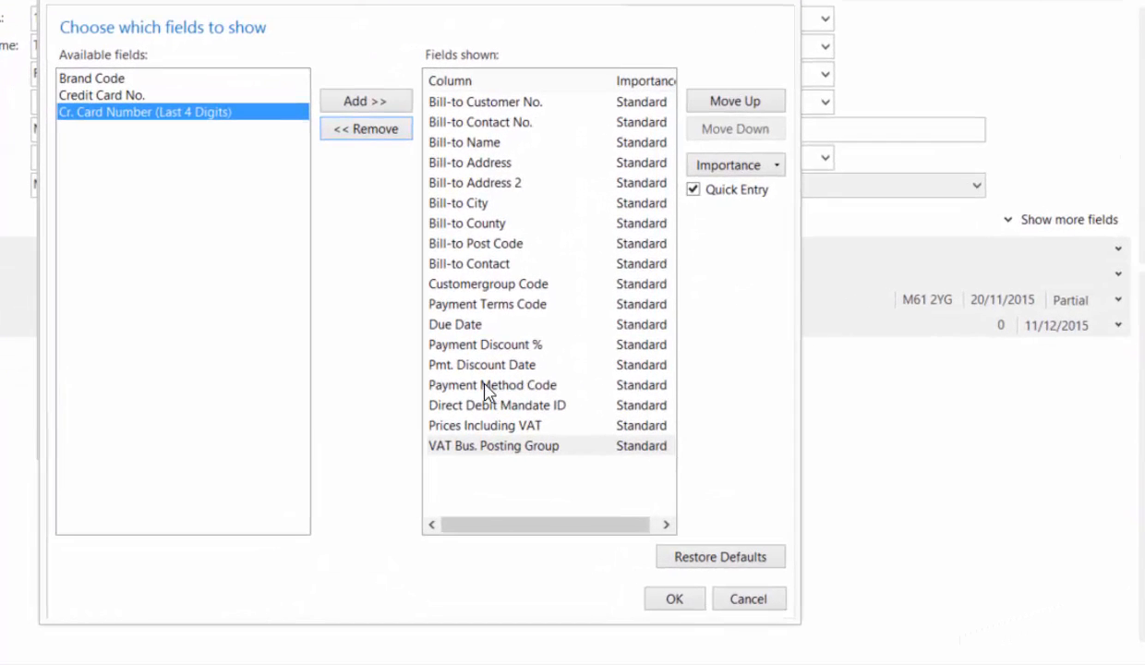
# - Set the importance of the Payment Terms Code and Due Date fields to Promoted
pyautogui.click(475, 305)
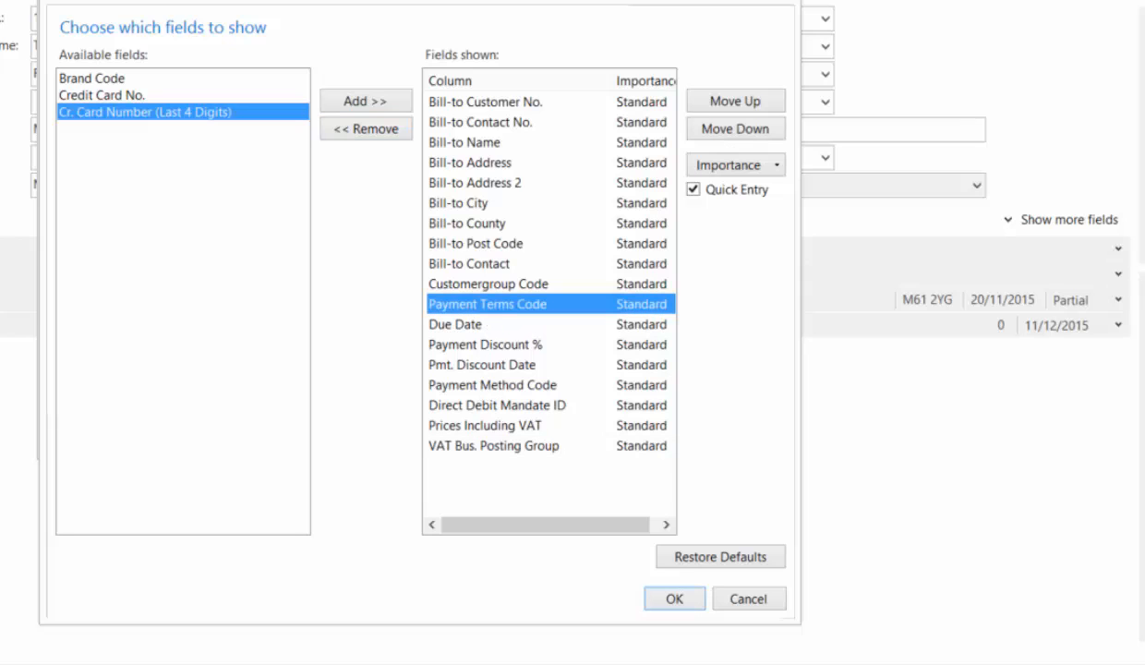
pyautogui.click(732, 169)
pyautogui.click(732, 168)
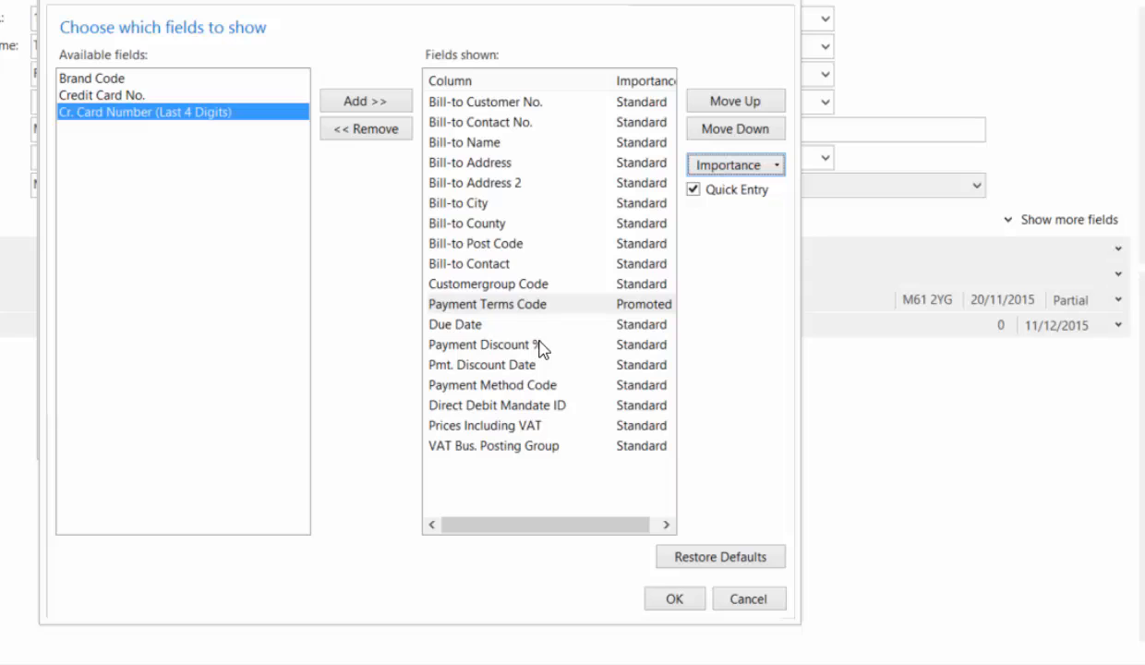
pyautogui.click(452, 325)
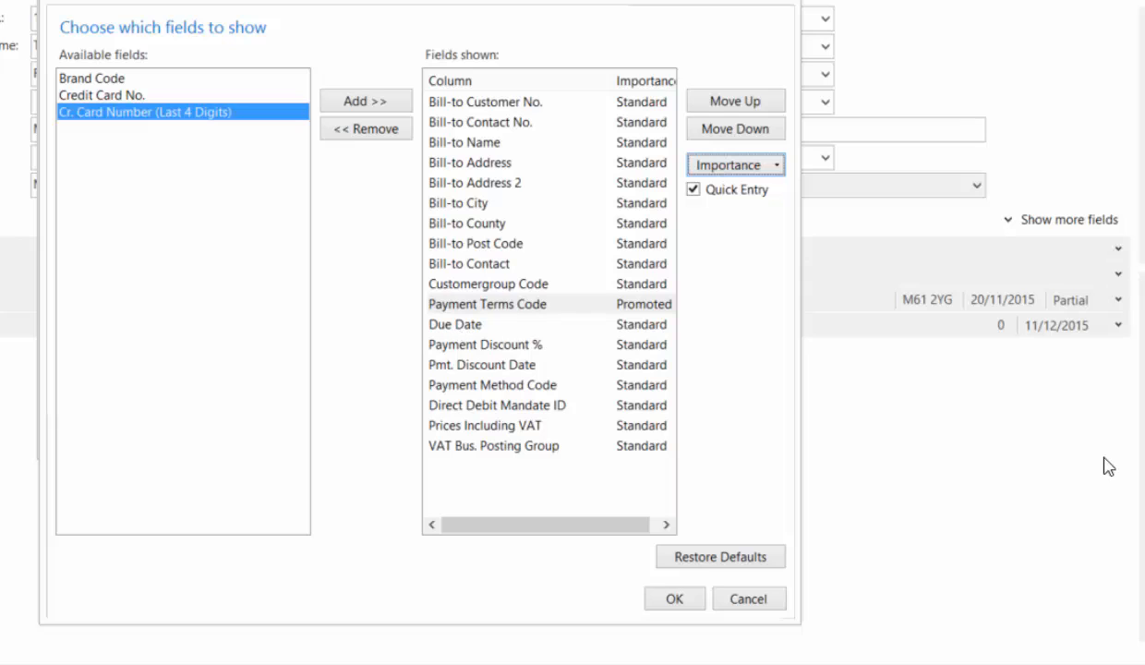
pyautogui.click(734, 167)
pyautogui.click(734, 166)
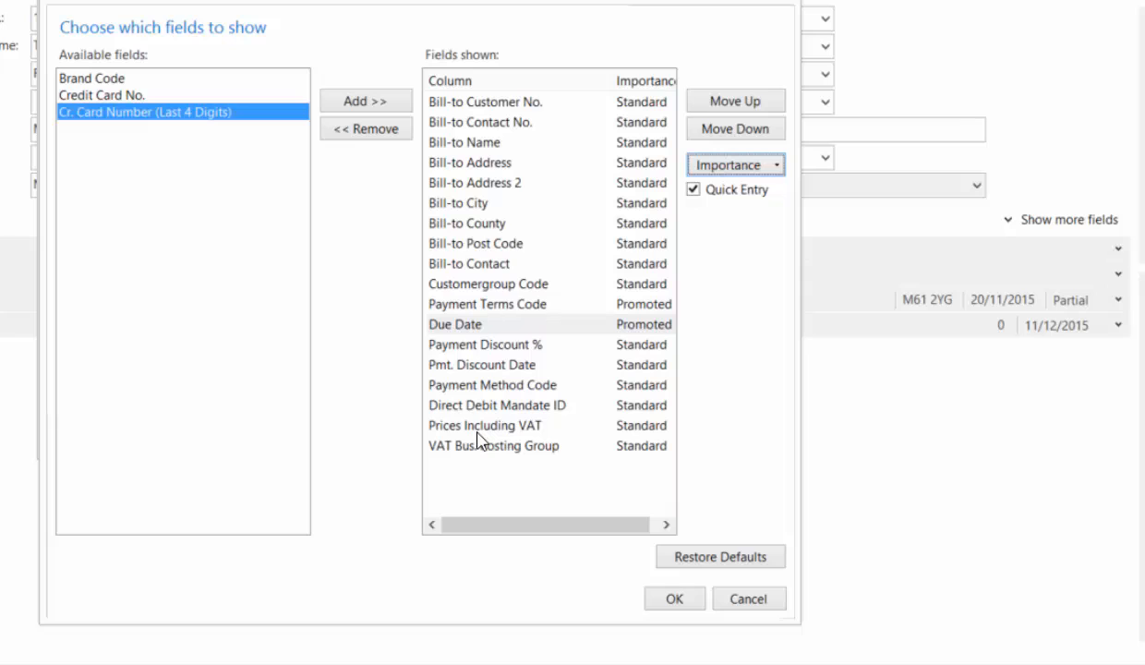
# - Set the importance of the Direct Debit Mandate ID, Prices Including VAT and Payment Method Code fields to Additional
pyautogui.click(617, 404)
pyautogui.click(724, 165)
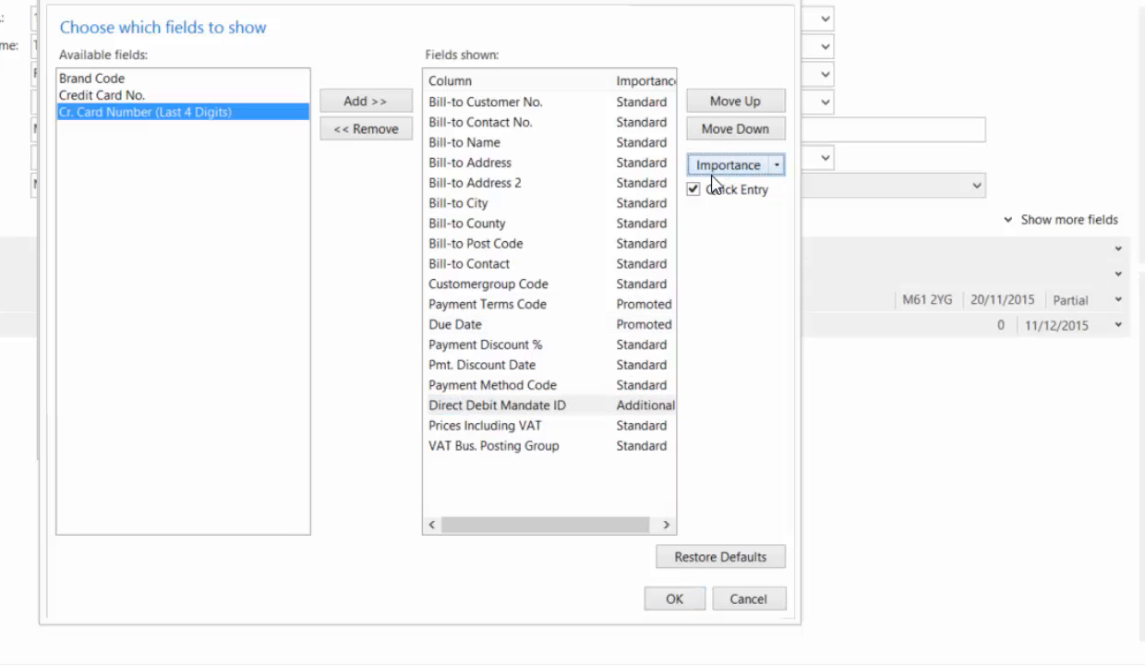
pyautogui.click(645, 427)
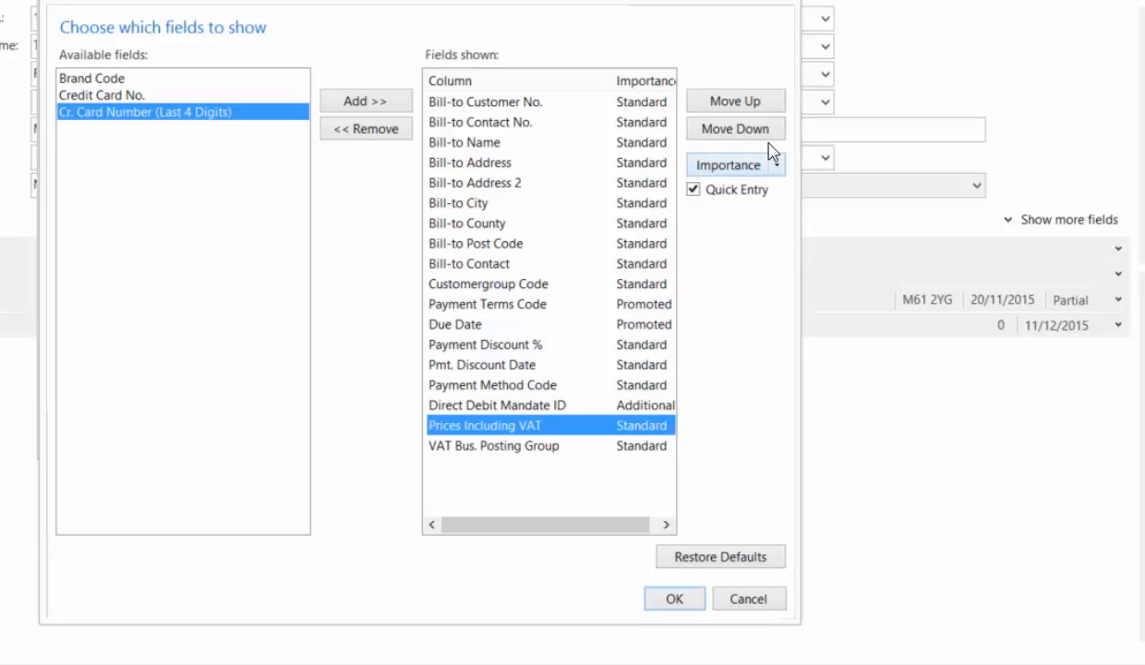
pyautogui.click(722, 159)
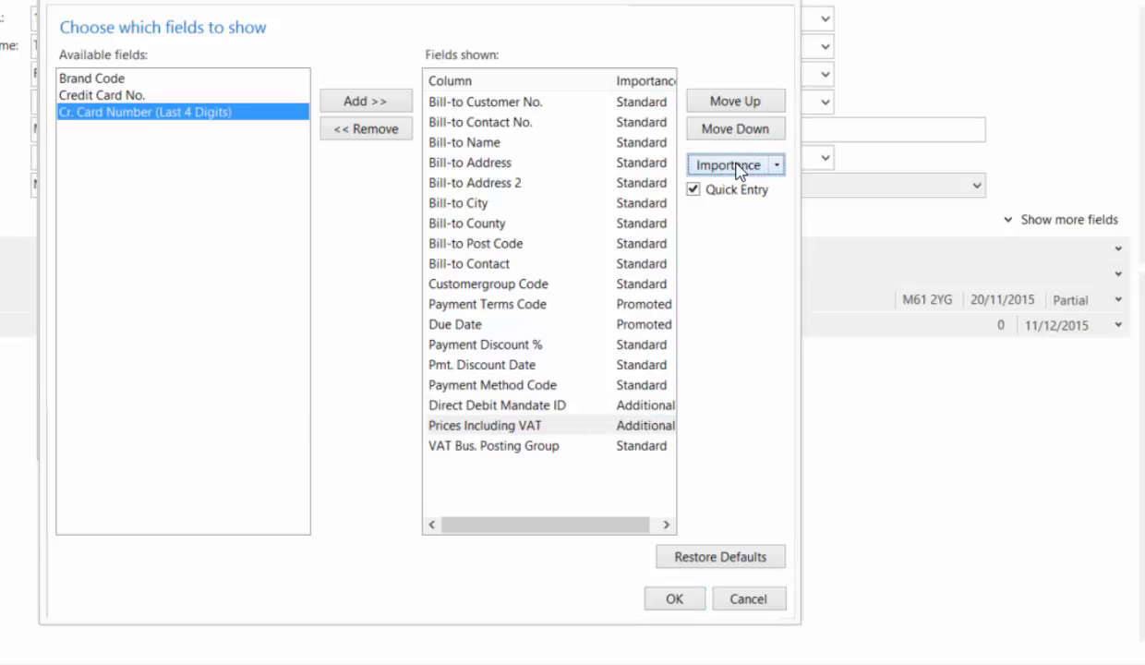
pyautogui.click(633, 386)
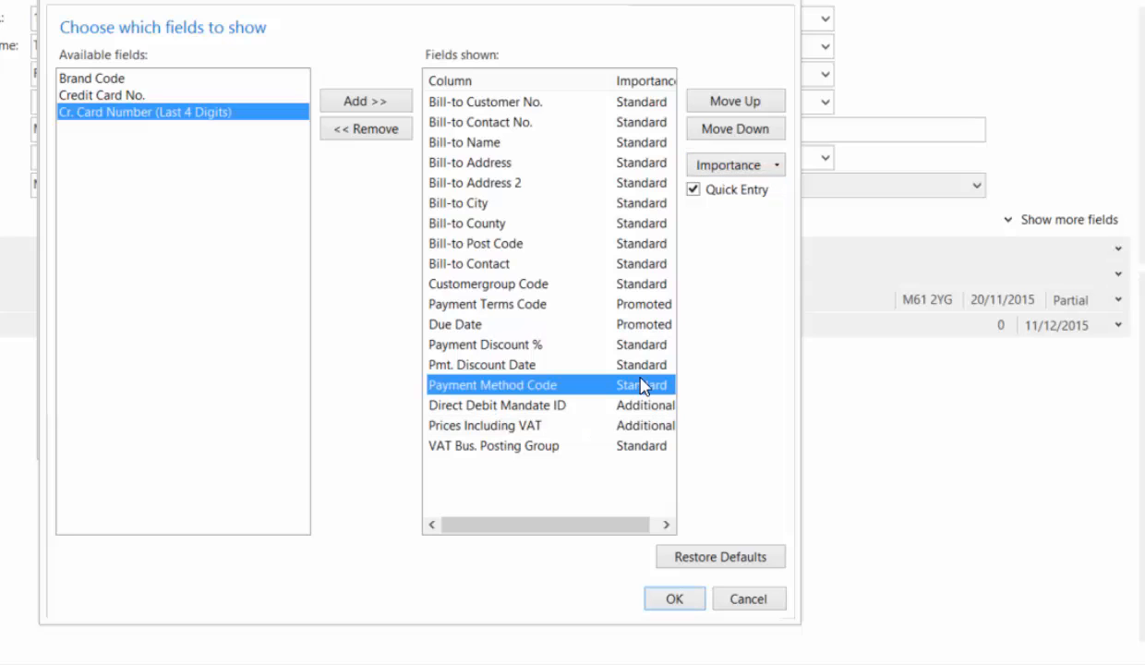
pyautogui.click(726, 166)
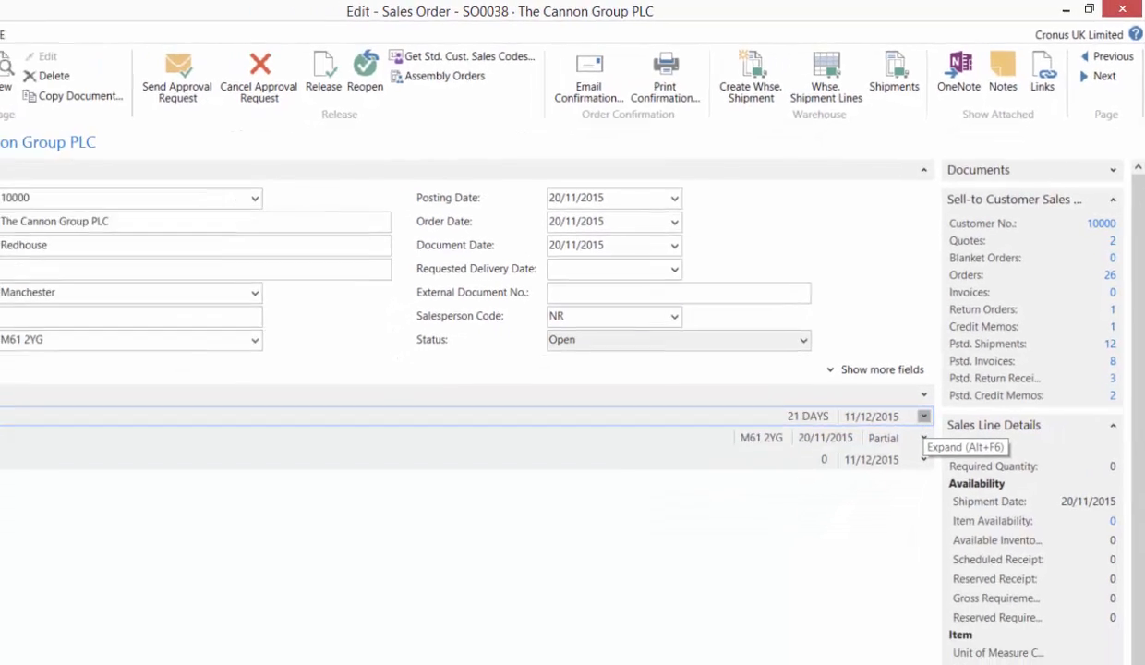
# - Review the Invoicing FastTab with its additional fields displayed and collapse it
pyautogui.click(889, 479)
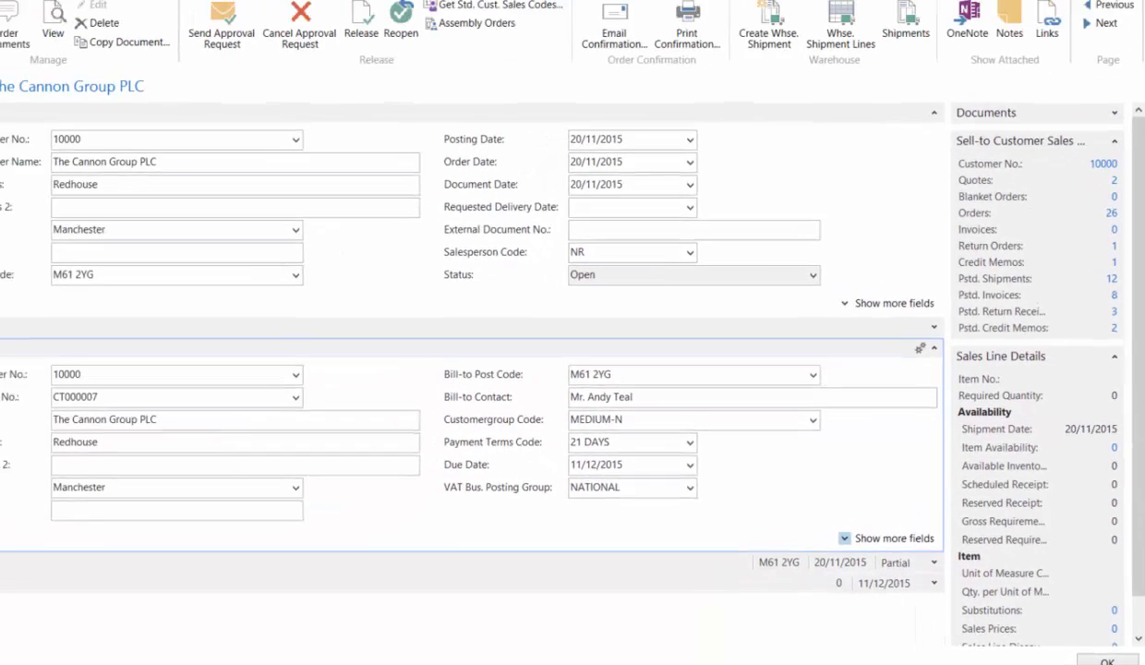
pyautogui.click(792, 516)
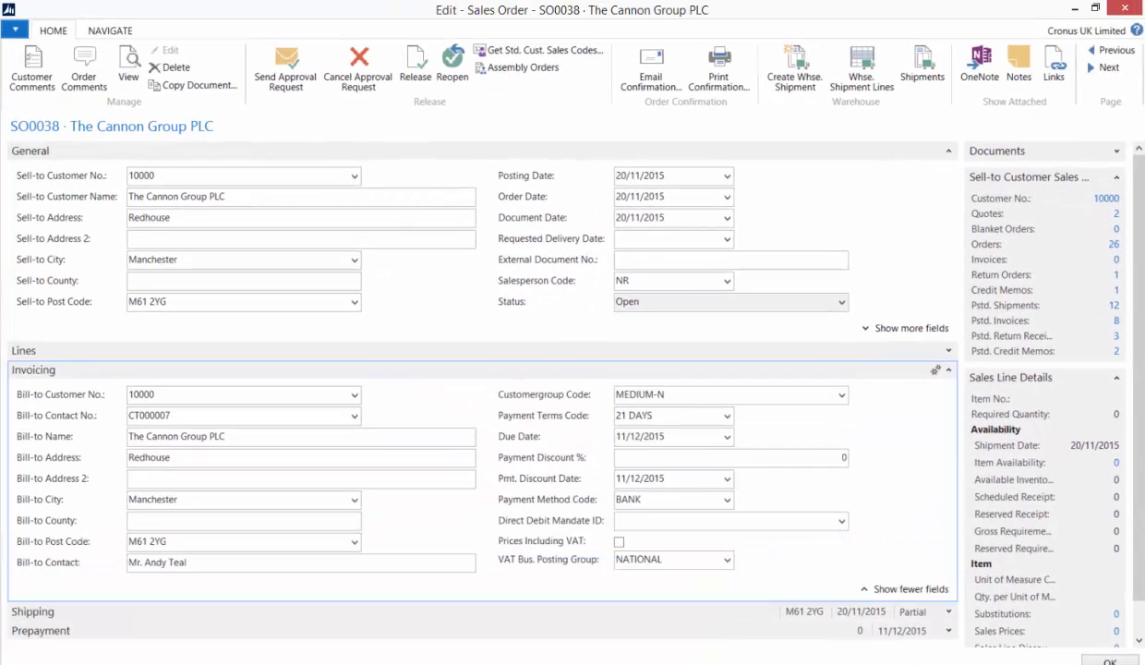
pyautogui.click(948, 370)
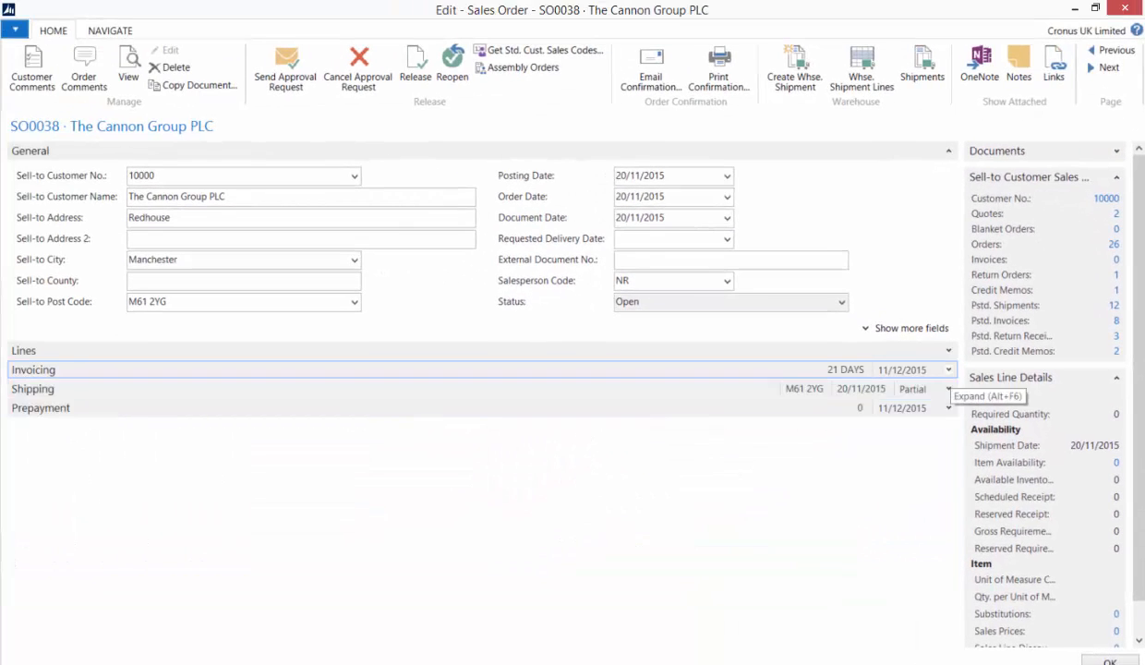
pyautogui.click(338, 238)
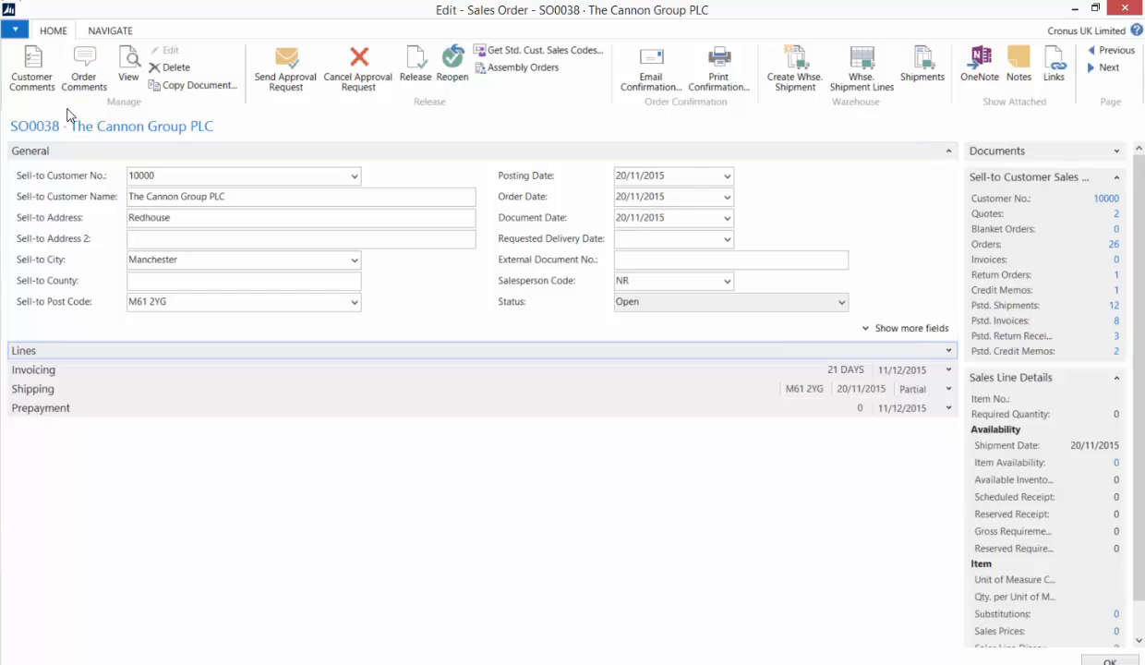
# - Customise the sales order page so that the Lines FastTab comes last, below Prepayment
pyautogui.click(21, 29)
pyautogui.moveTo(44, 111)
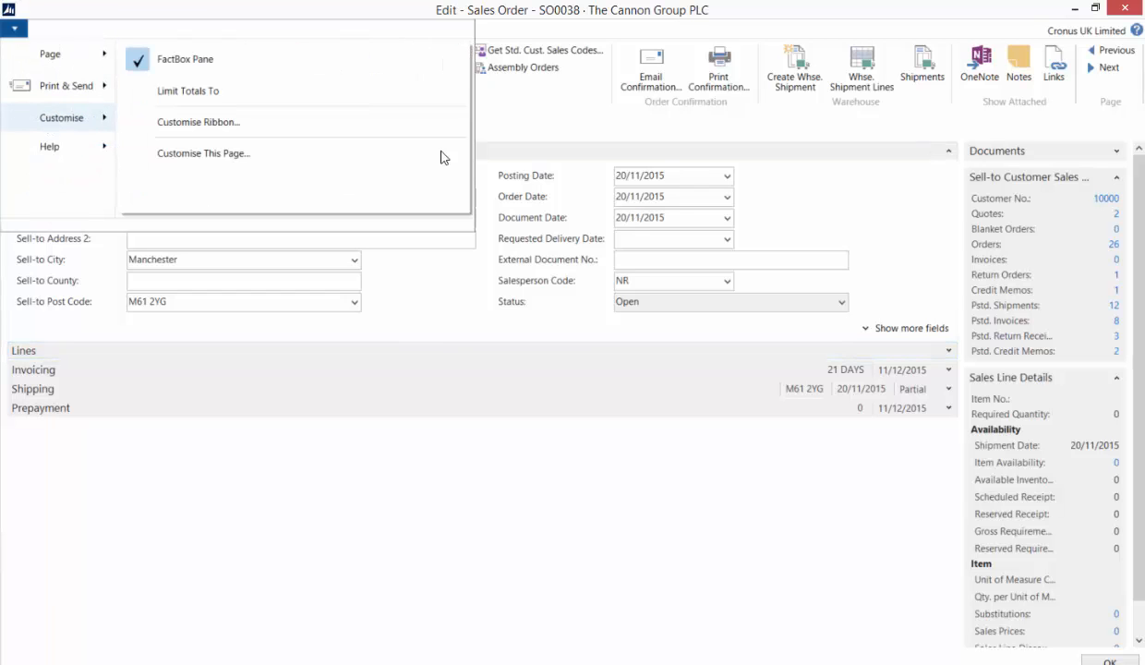
pyautogui.click(189, 154)
pyautogui.click(170, 205)
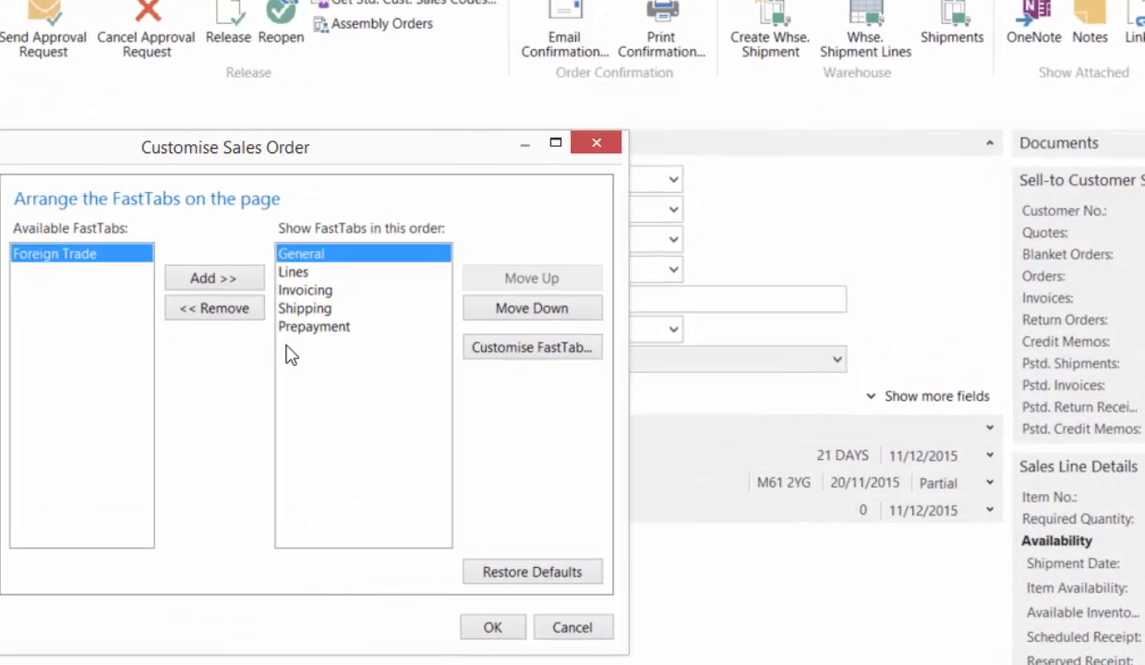
pyautogui.click(292, 273)
pyautogui.click(532, 308)
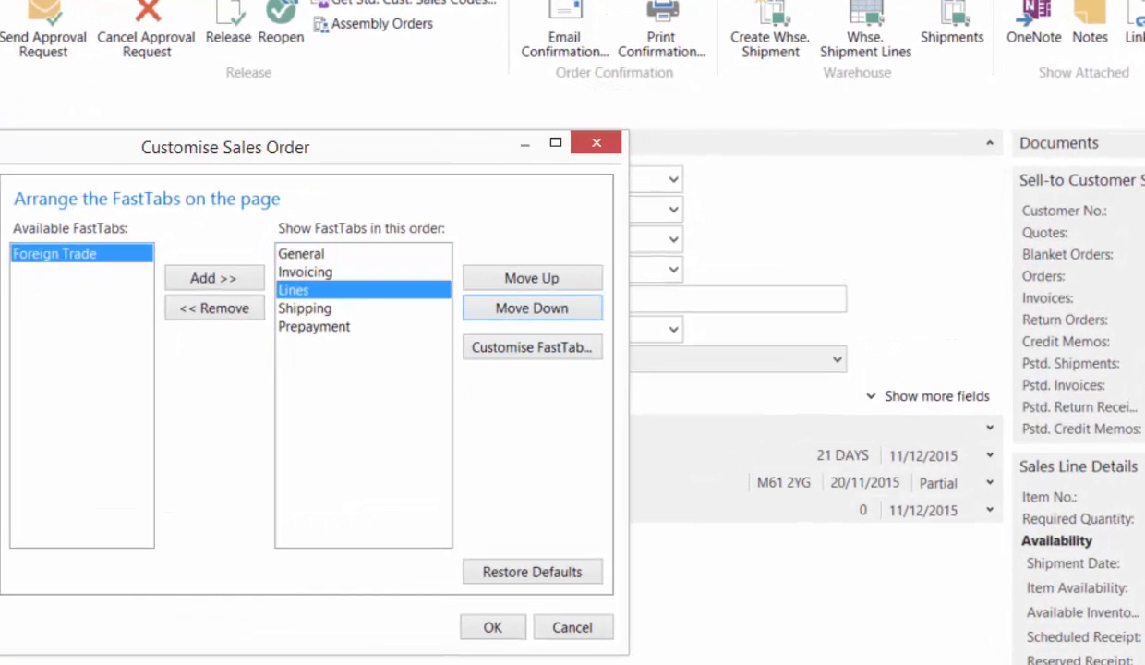
pyautogui.click(532, 308)
pyautogui.click(532, 308)
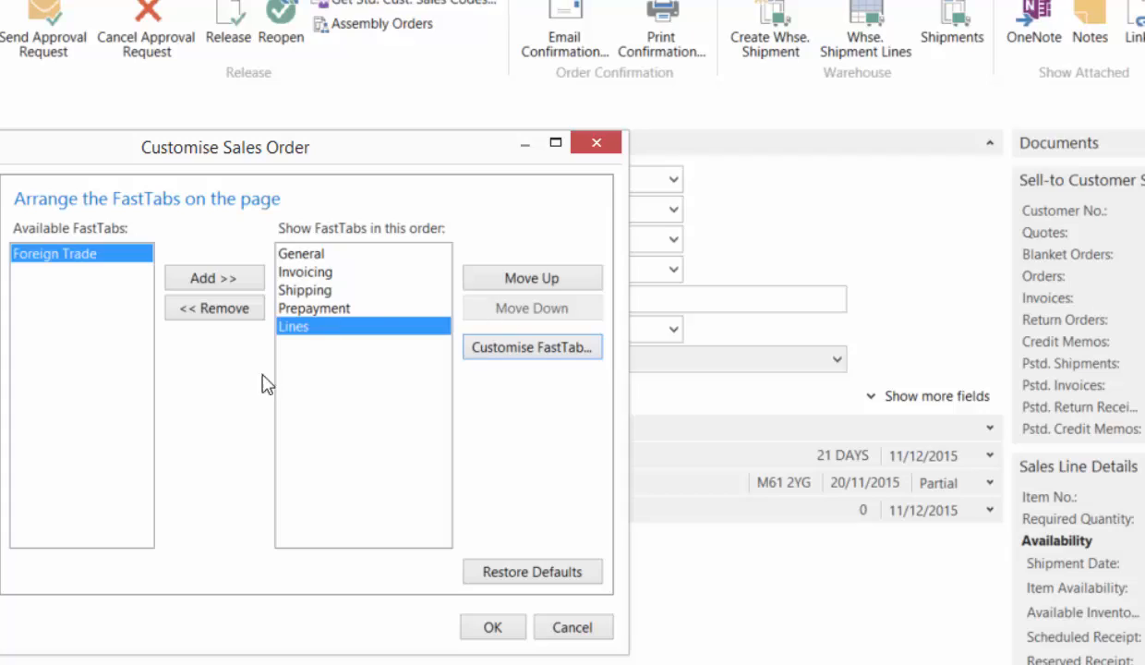
pyautogui.click(492, 627)
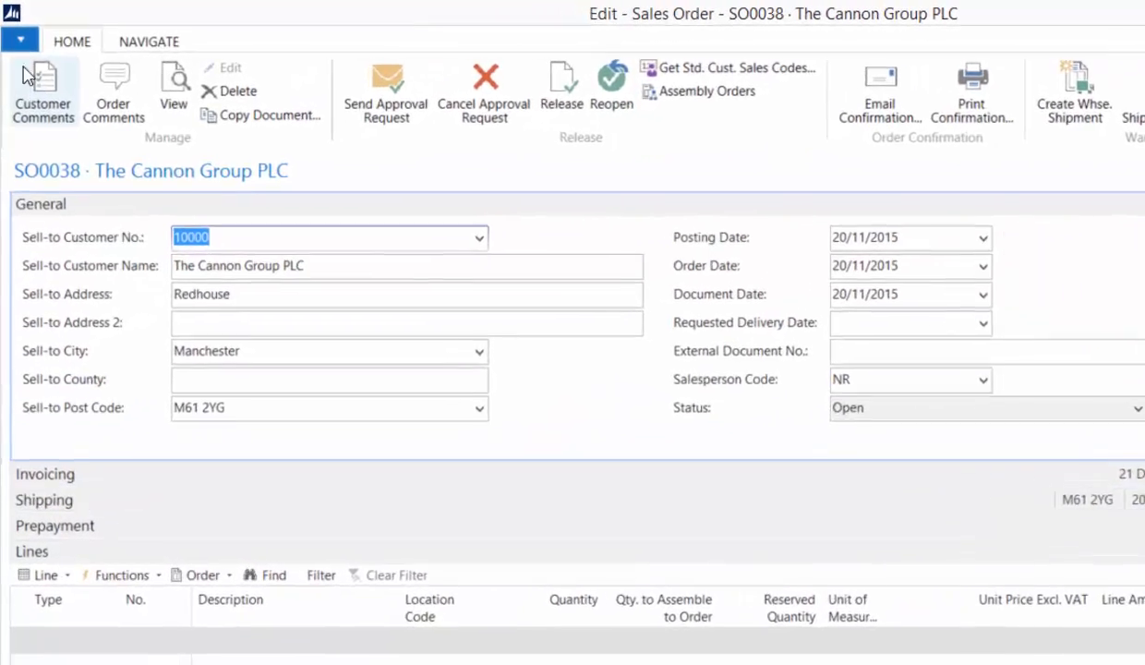
# - Open the field customisation of the General FastTab and enlarge its window to show the full list of fields
pyautogui.click(15, 30)
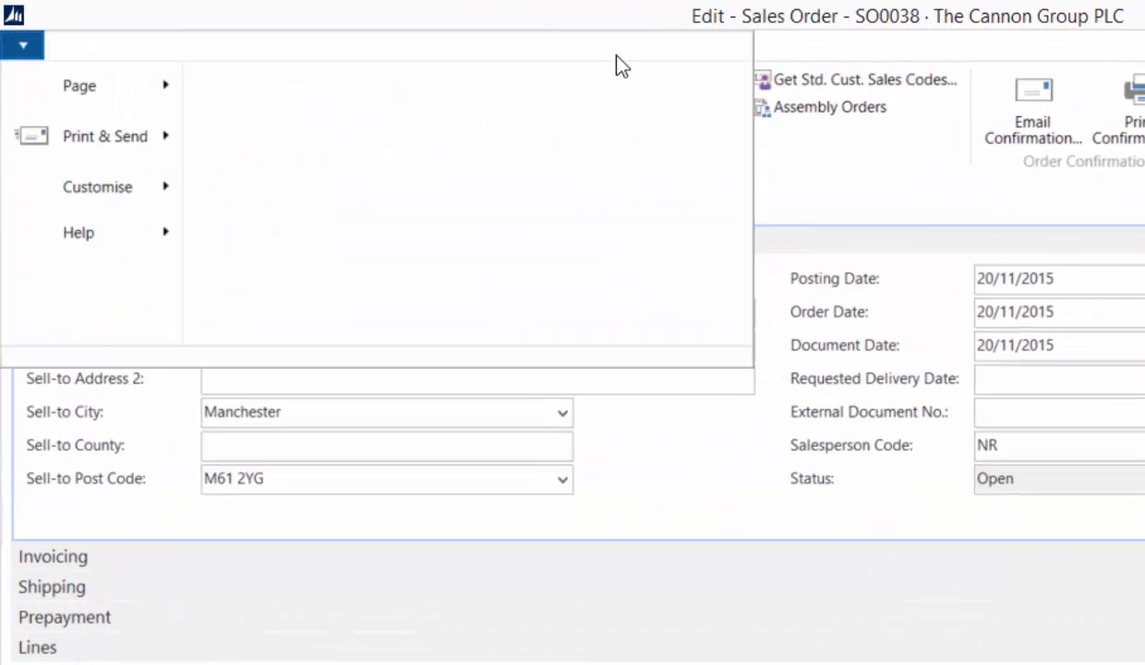
pyautogui.moveTo(36, 177)
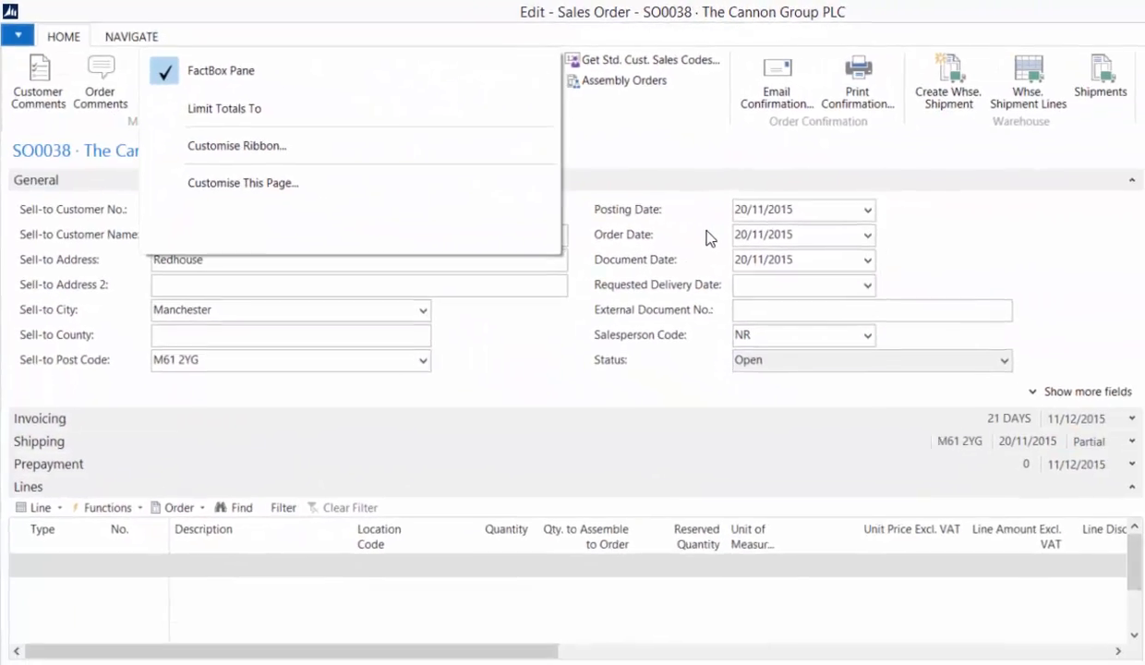
pyautogui.click(243, 182)
pyautogui.click(194, 234)
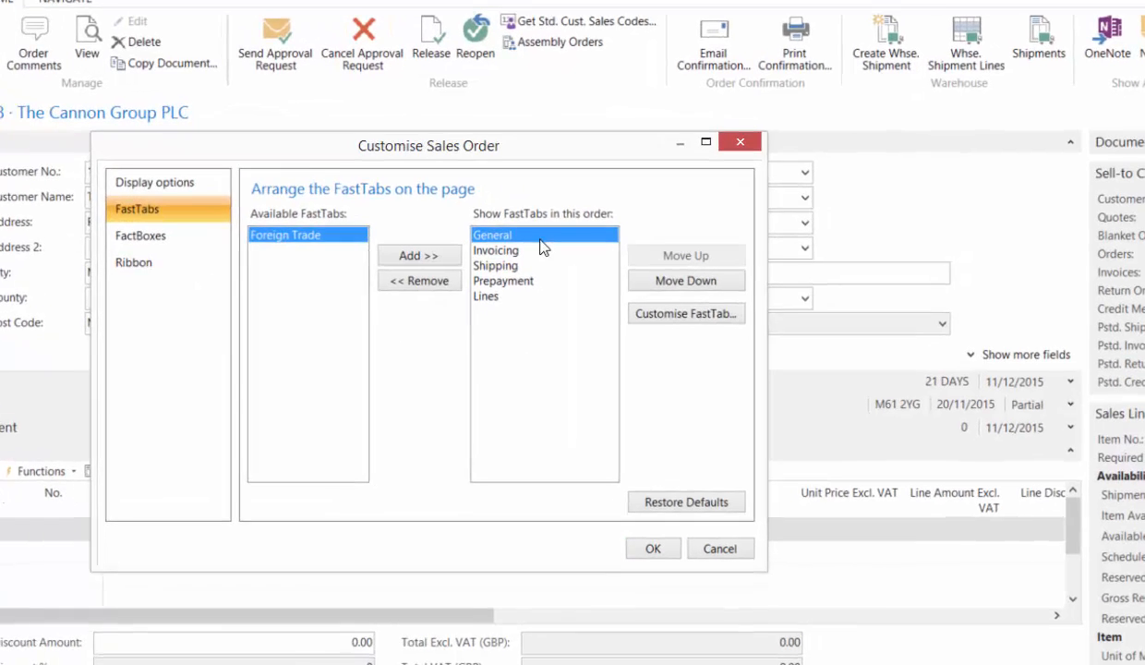
pyautogui.click(693, 290)
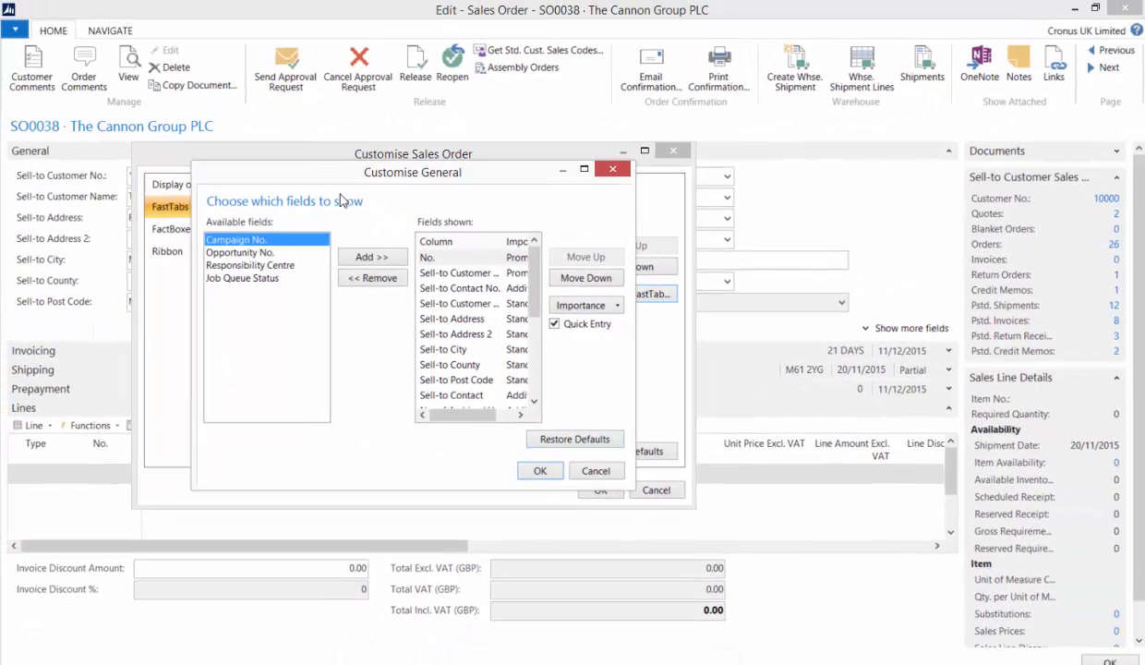
pyautogui.moveTo(307, 173); pyautogui.dragTo(243, 150)
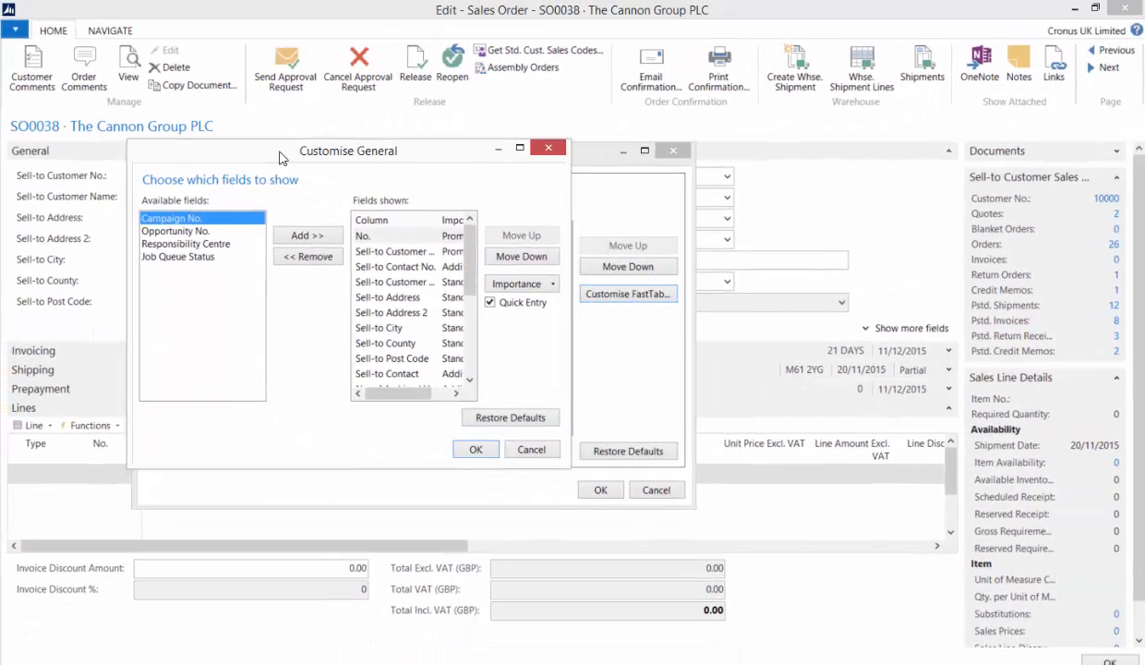
pyautogui.moveTo(572, 464); pyautogui.dragTo(753, 626)
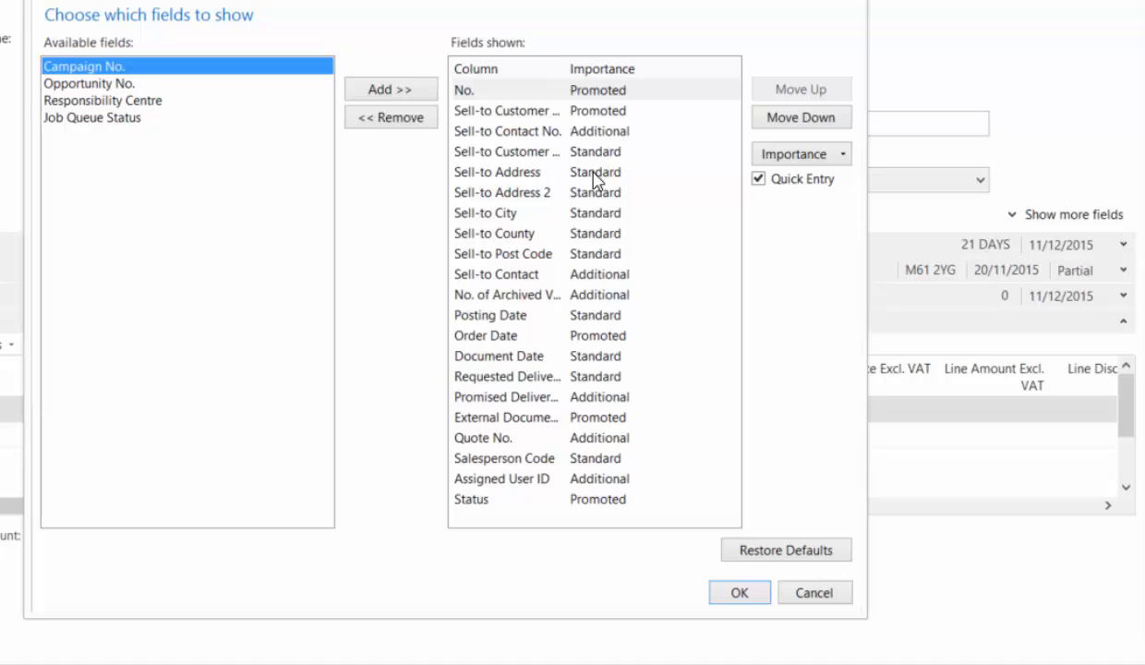
# - Turn off Quick Entry for the Sell-to Address, Sell-to Address 2, Sell-to City, Sell-to County and Sell-to Post Code fields
pyautogui.click(490, 213)
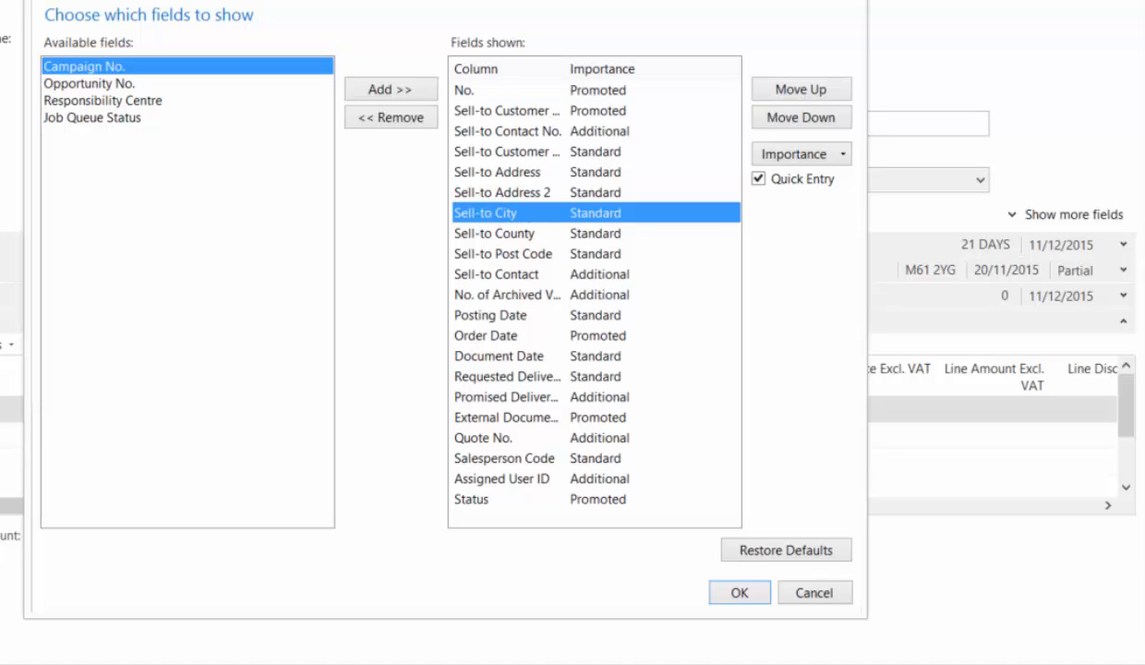
pyautogui.click(503, 252)
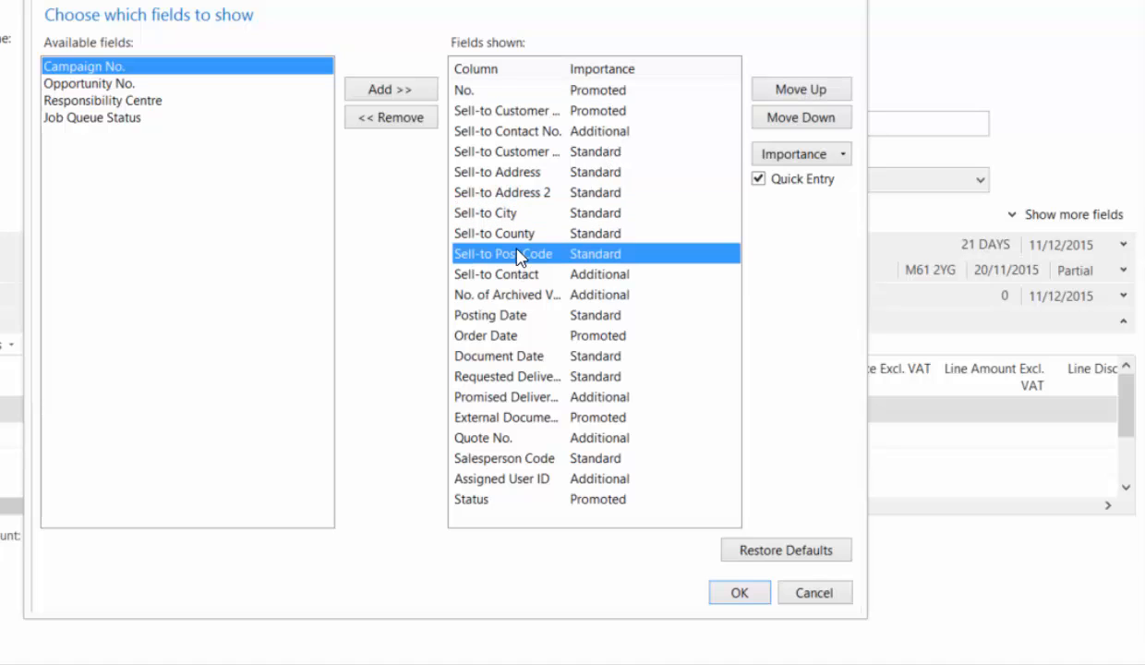
pyautogui.click(506, 194)
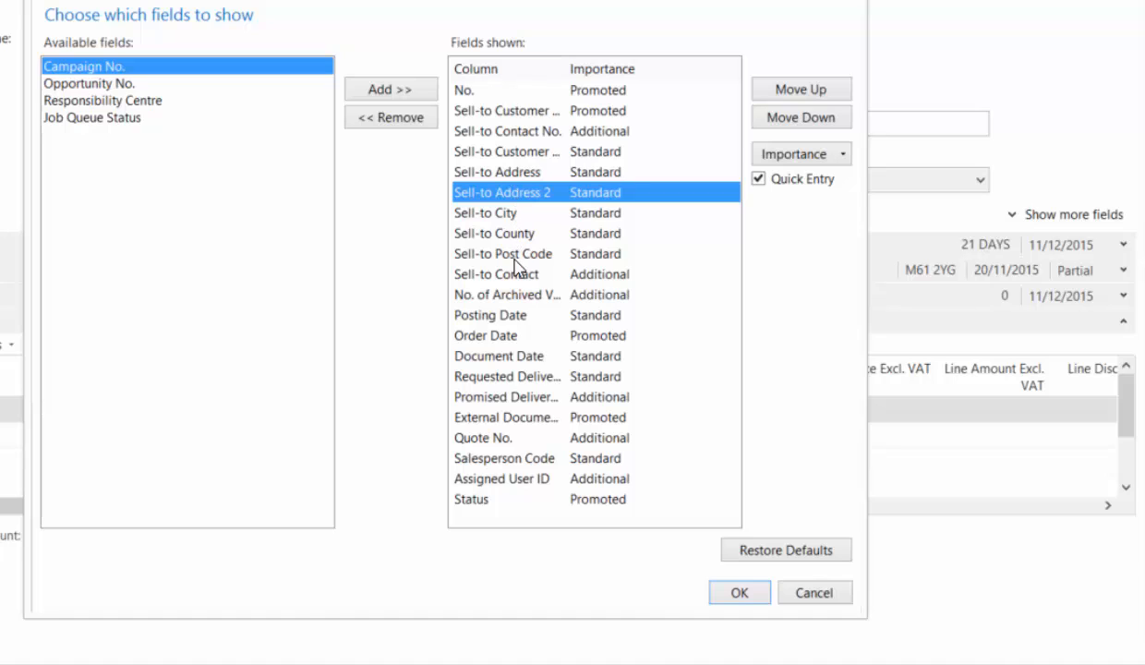
pyautogui.click(532, 177)
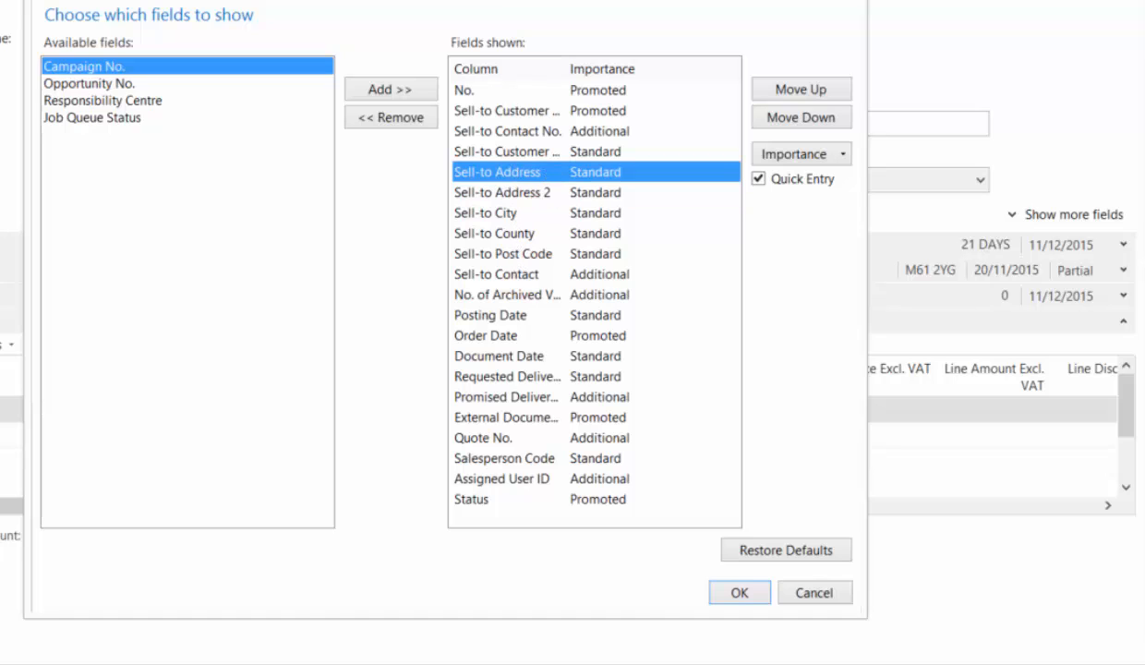
pyautogui.click(759, 179)
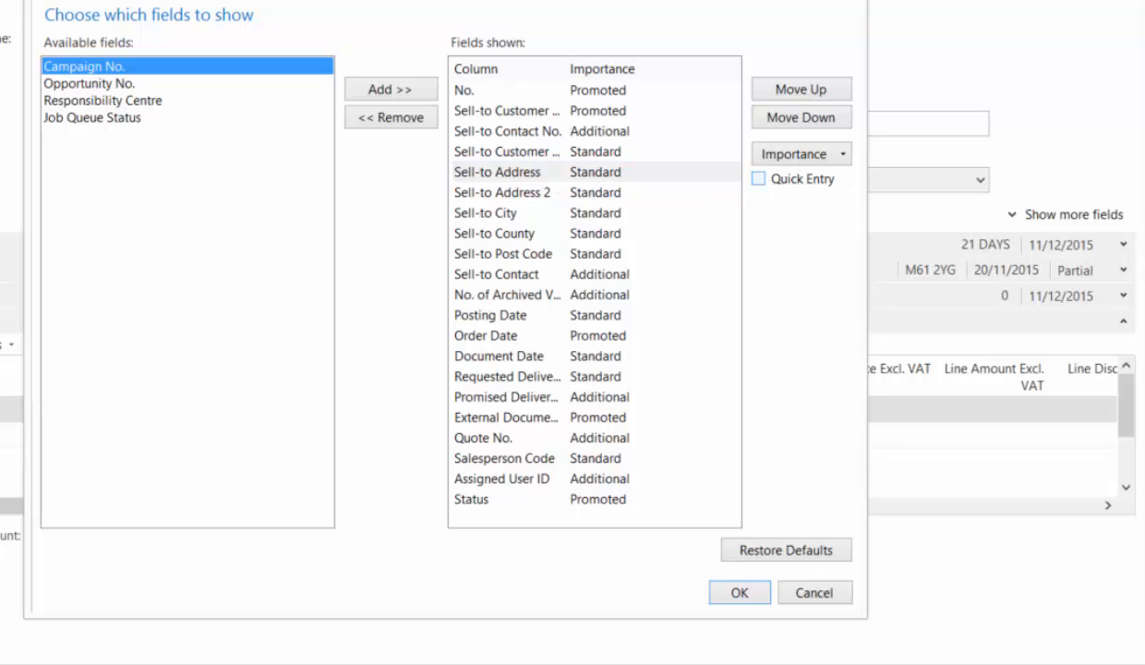
pyautogui.click(616, 192)
pyautogui.click(759, 178)
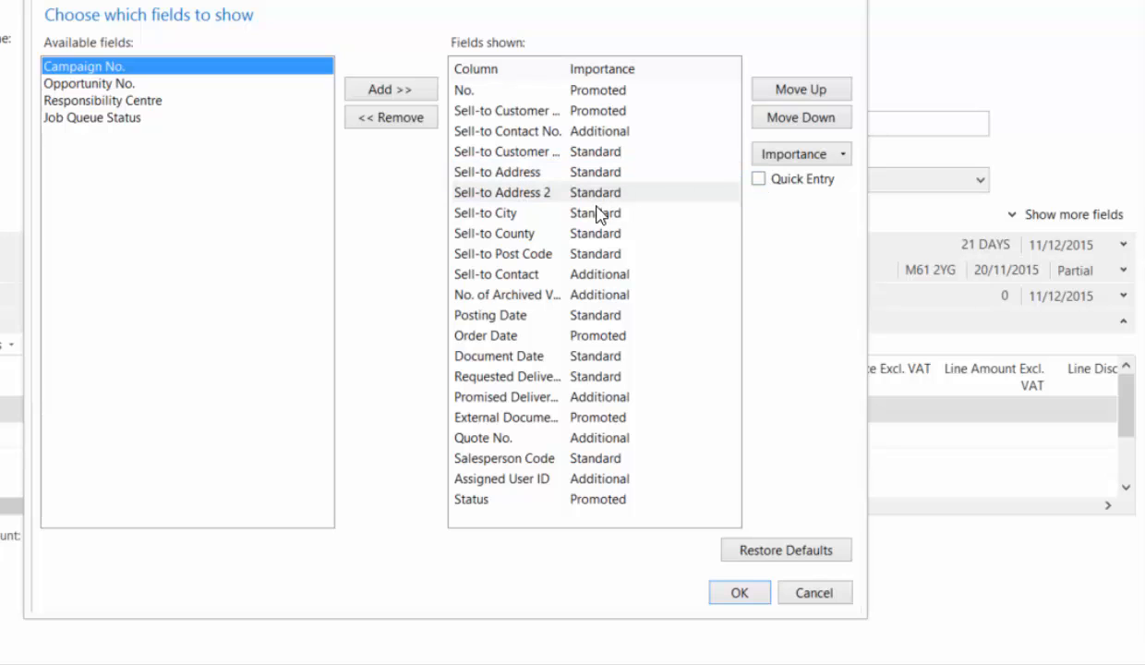
pyautogui.click(600, 214)
pyautogui.click(759, 179)
pyautogui.click(637, 233)
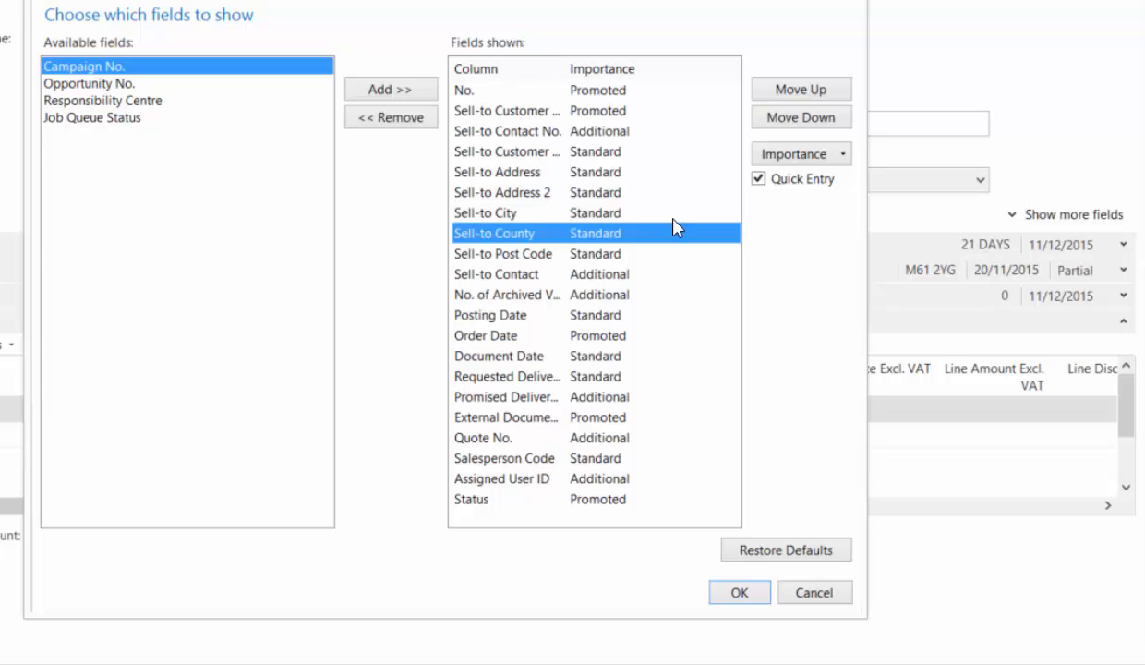
pyautogui.click(758, 179)
pyautogui.click(535, 254)
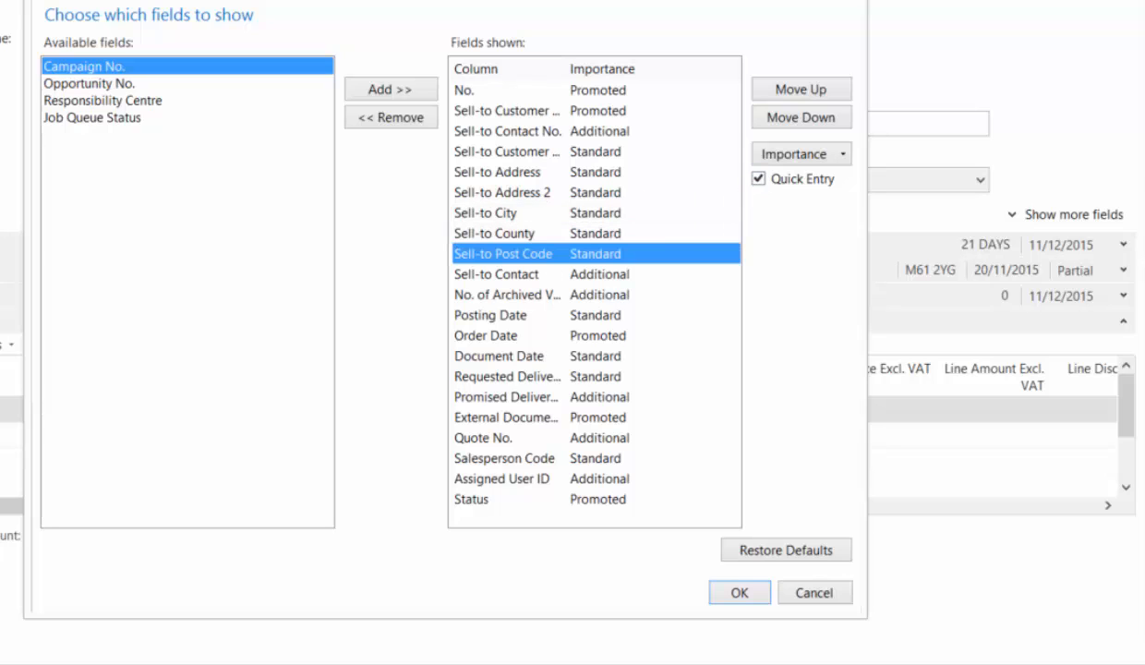
pyautogui.click(758, 179)
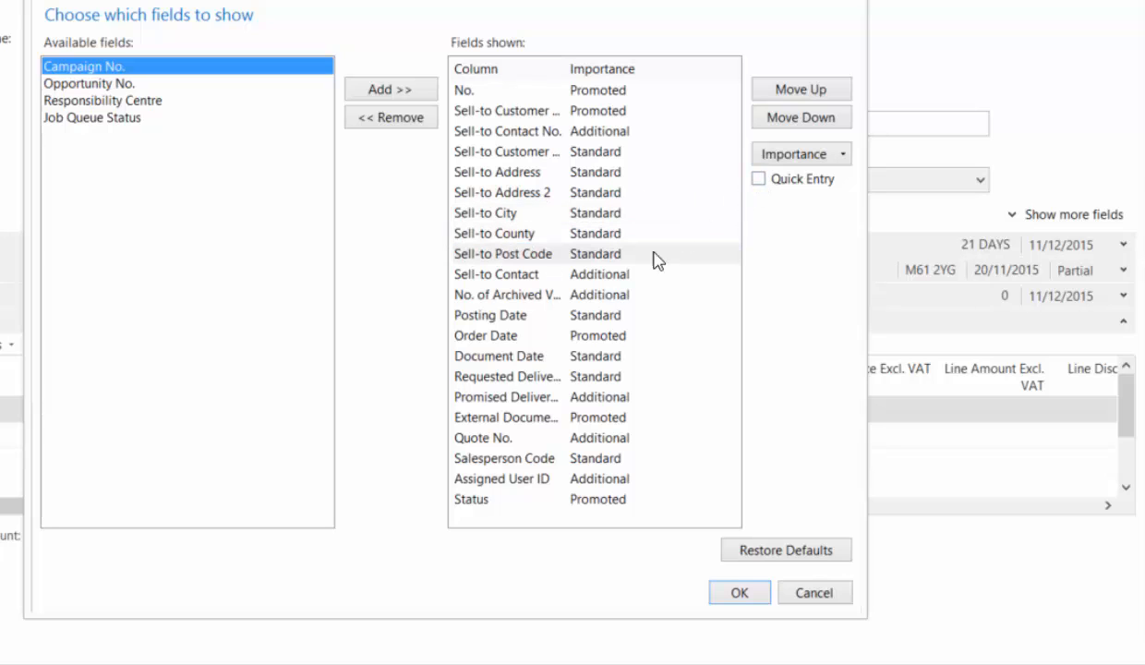
# - Check the Quick Entry setting of Sell-to Contact, Posting Date, Order Date, Document Date and Requested Delivery Date
pyautogui.click(595, 273)
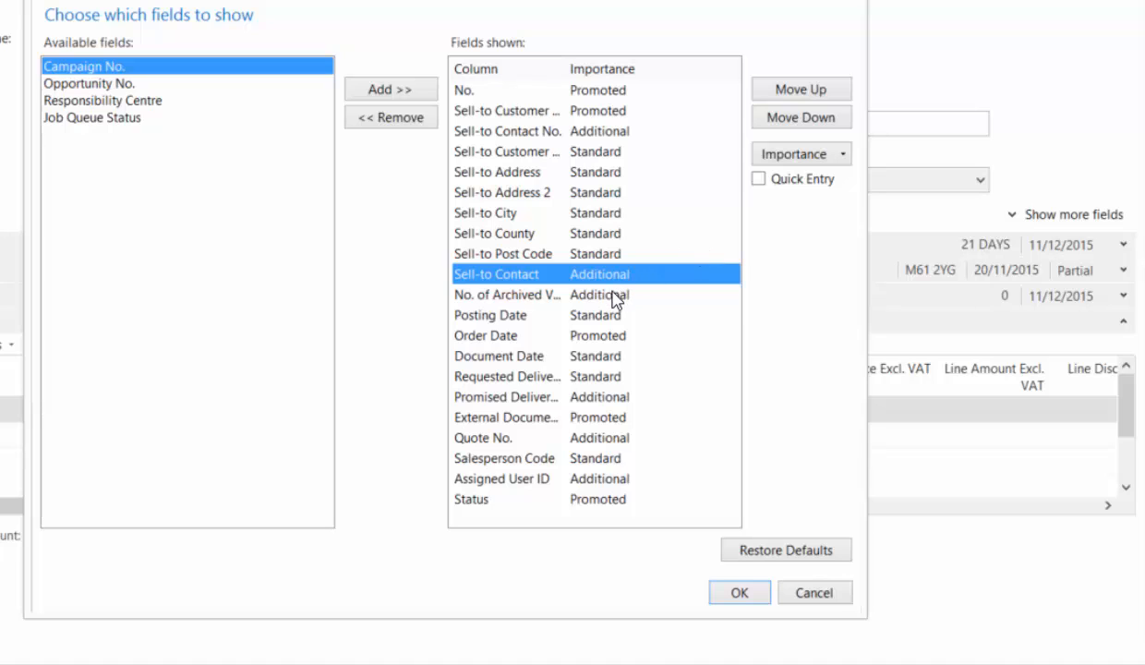
pyautogui.click(591, 314)
pyautogui.click(583, 334)
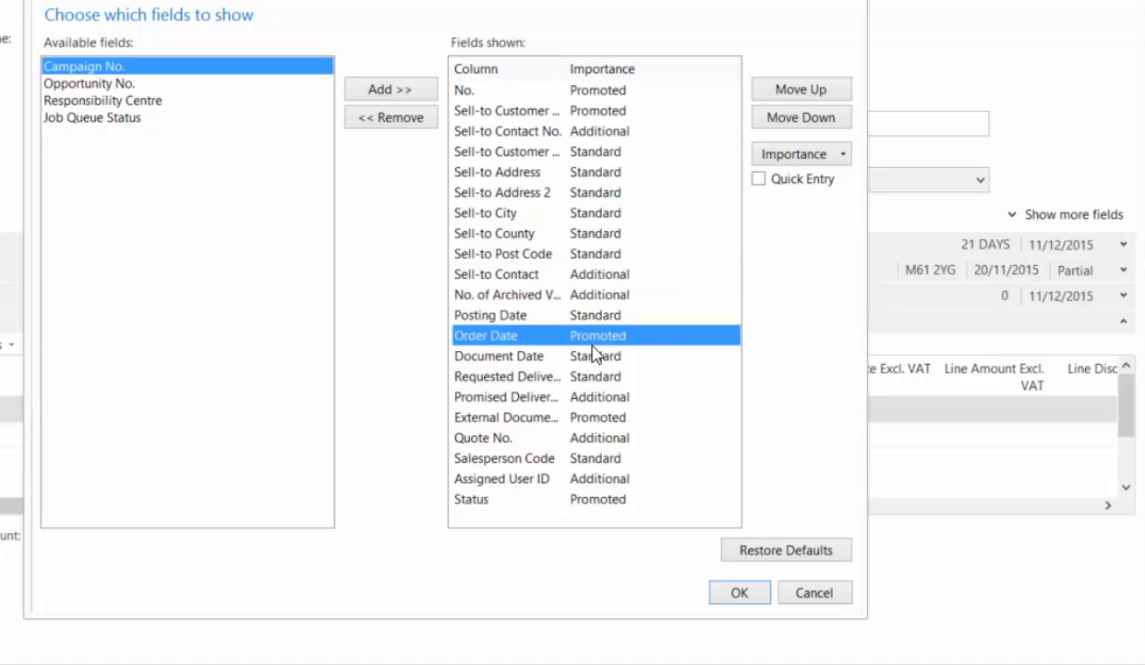
pyautogui.click(591, 355)
pyautogui.click(586, 374)
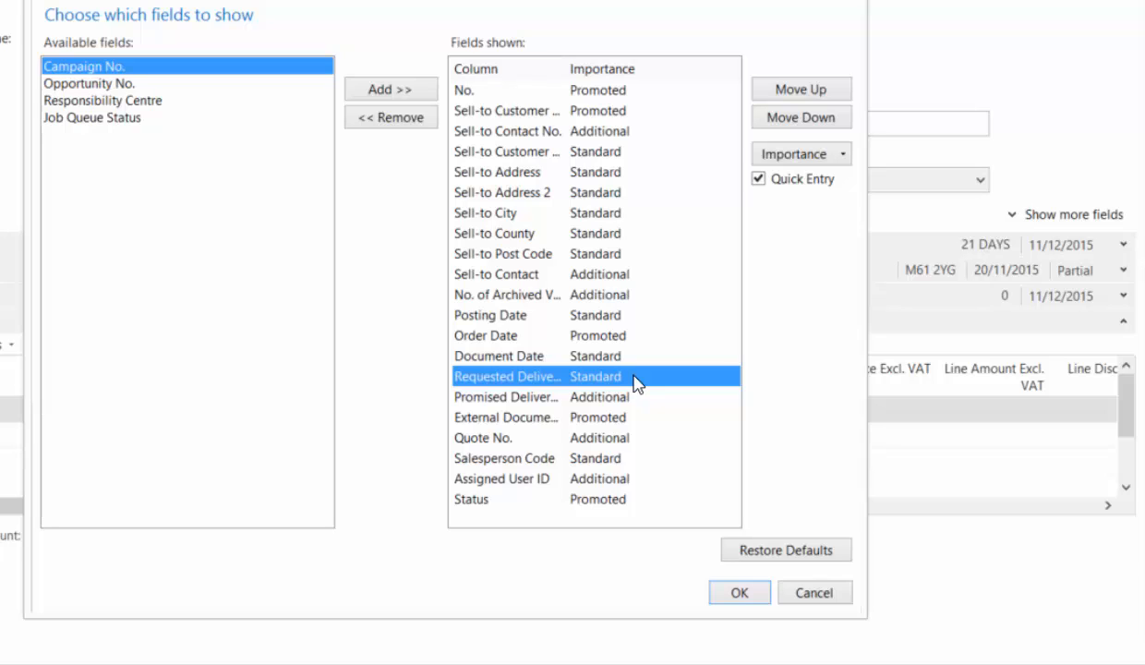
# - Move the External Document No. field above Requested Delivery Date in the General FastTab and save the page customisation
pyautogui.click(591, 418)
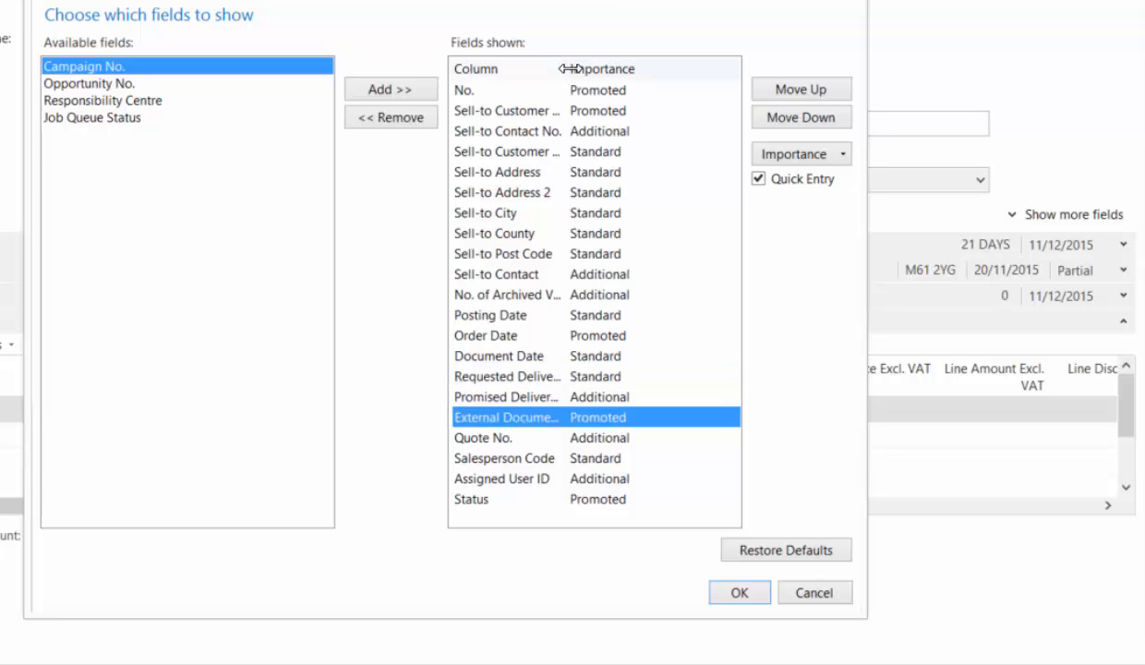
pyautogui.moveTo(564, 68); pyautogui.dragTo(602, 71)
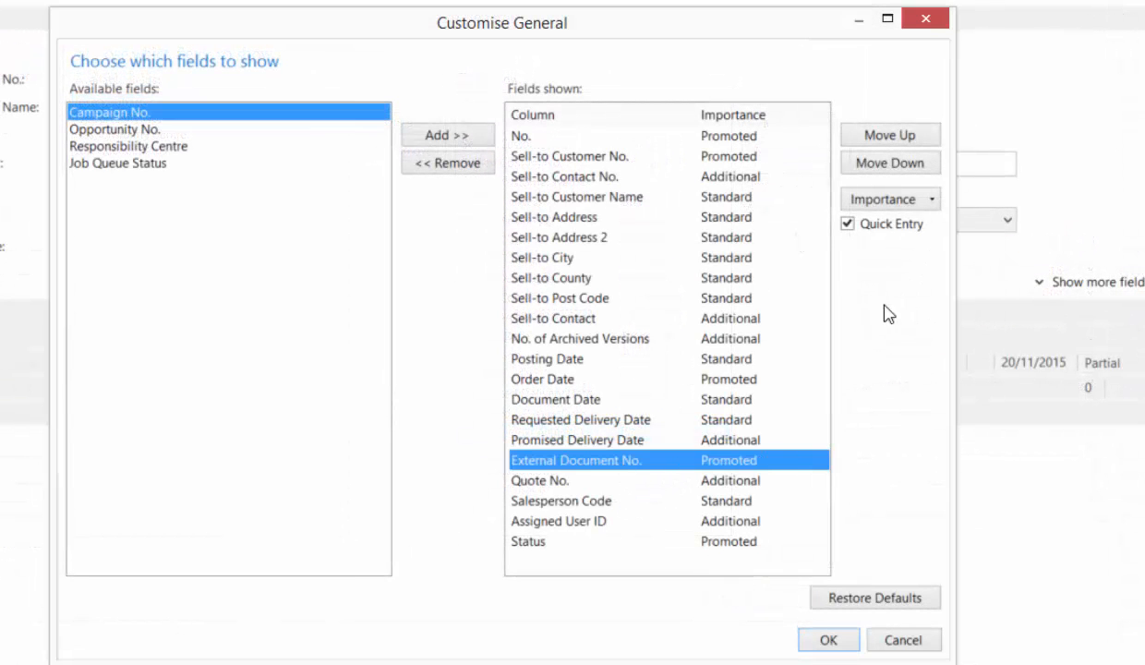
pyautogui.click(890, 136)
pyautogui.click(910, 138)
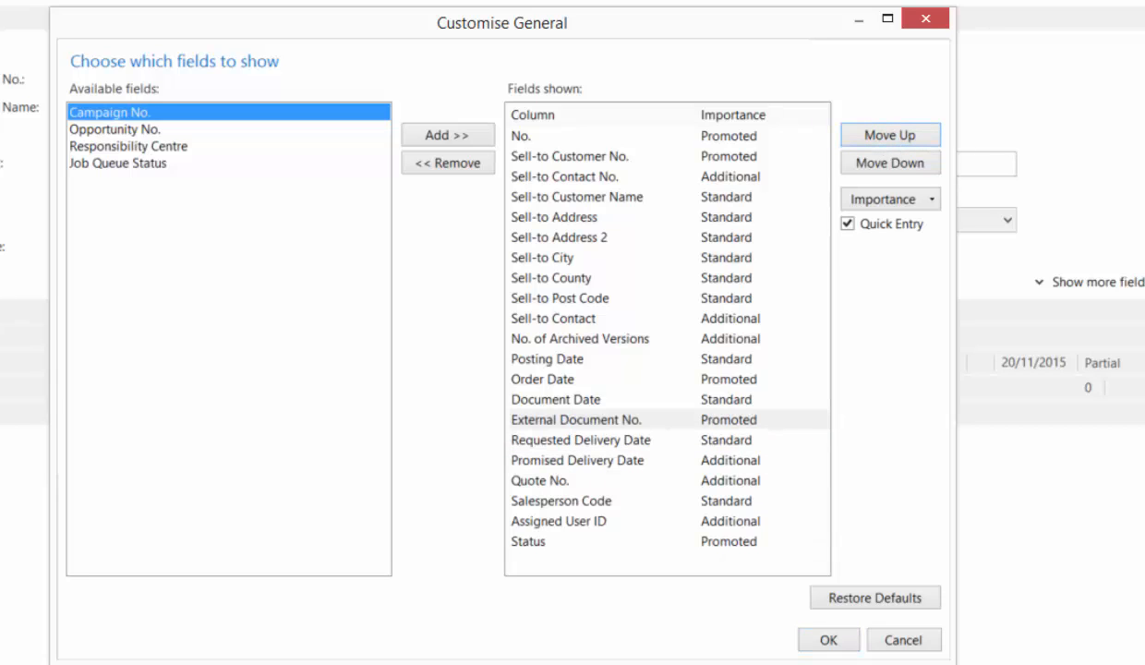
pyautogui.click(563, 417)
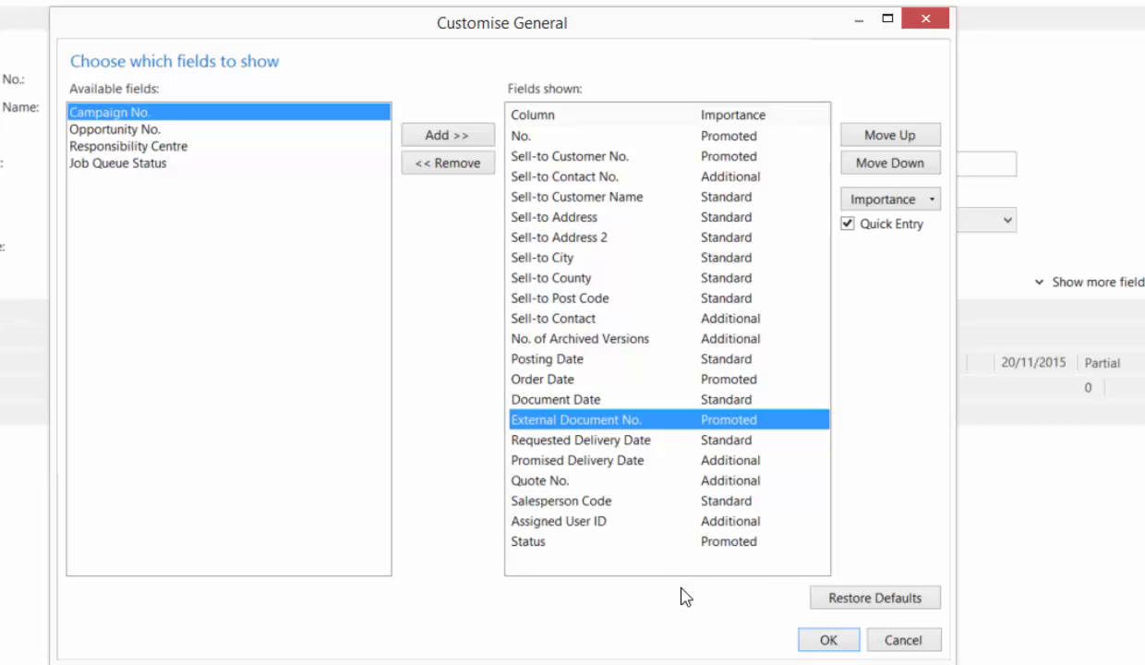
pyautogui.click(818, 640)
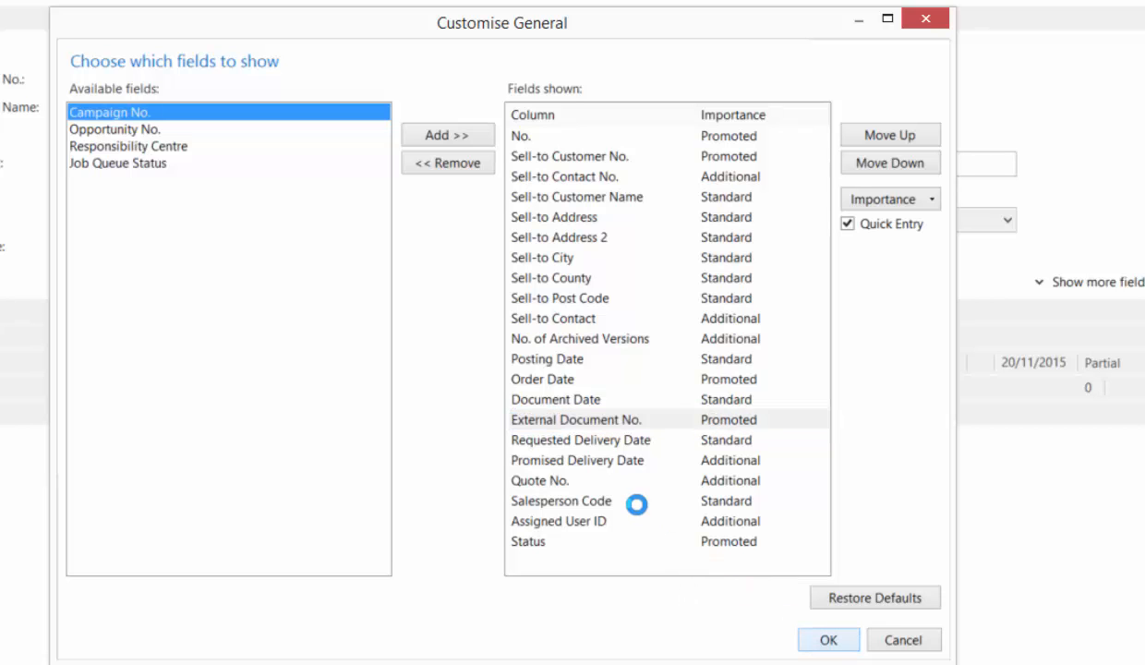
pyautogui.click(677, 469)
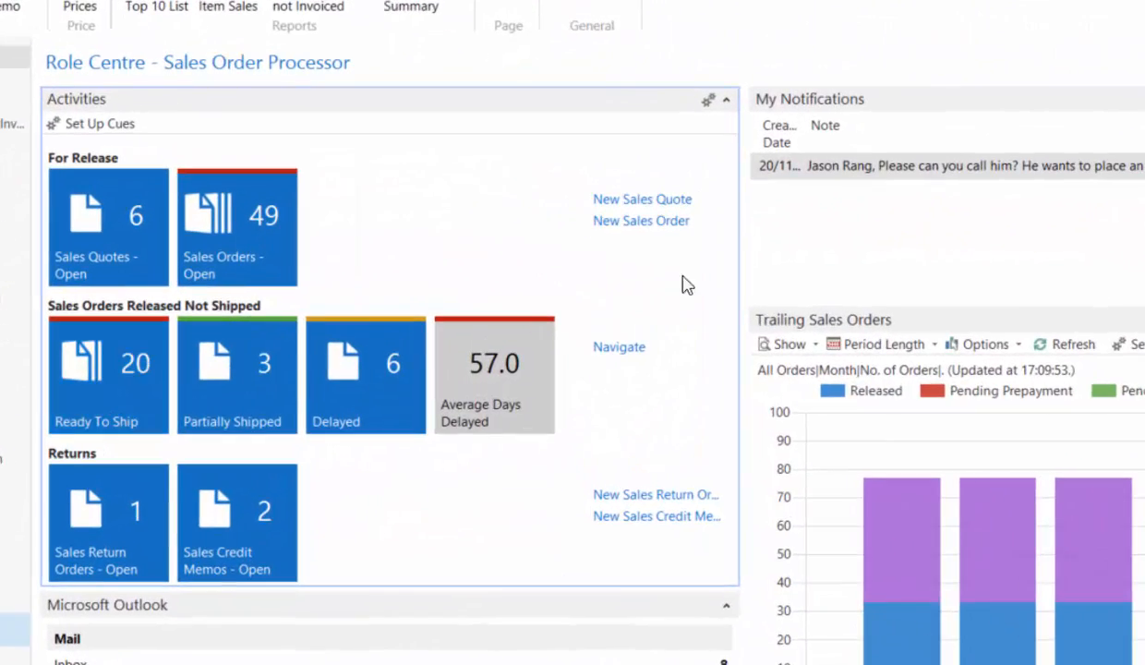
# - Create a new sales order for The Cannon Group PLC using its customer number and accept the credit limit check
pyautogui.click(664, 224)
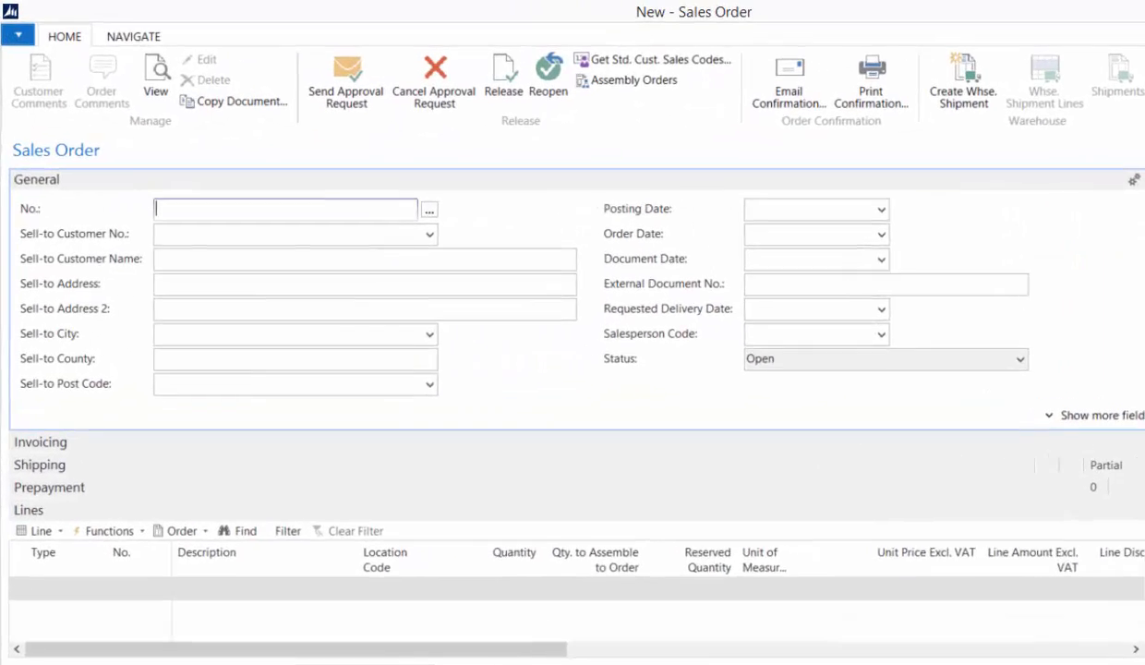
pyautogui.press('Tab')
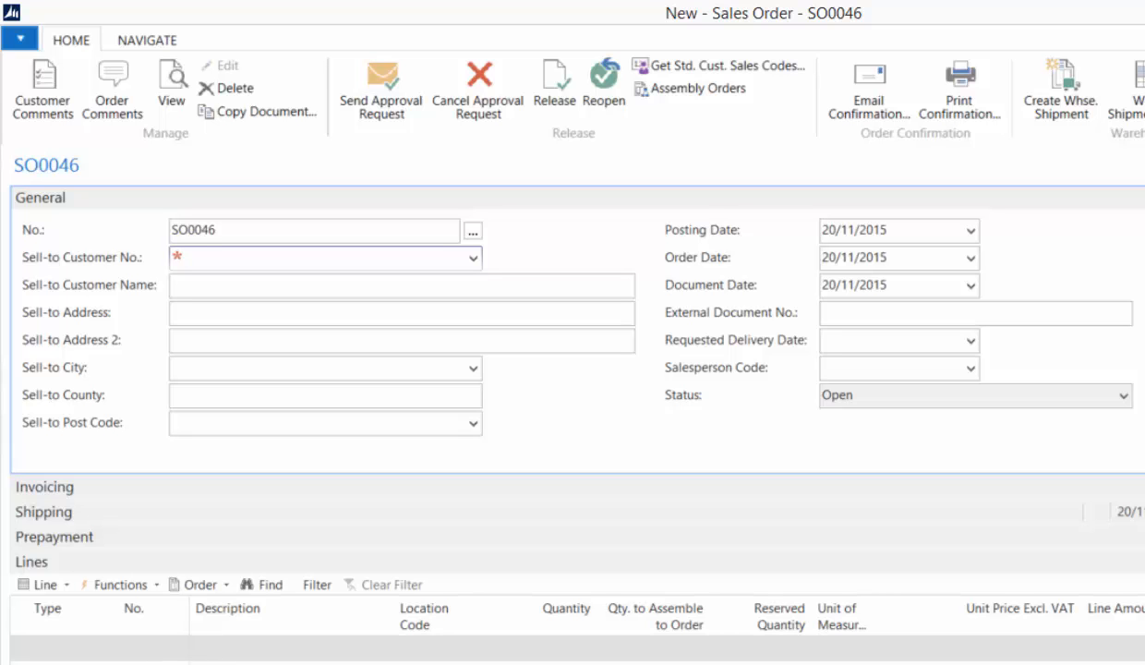
pyautogui.write('10000')
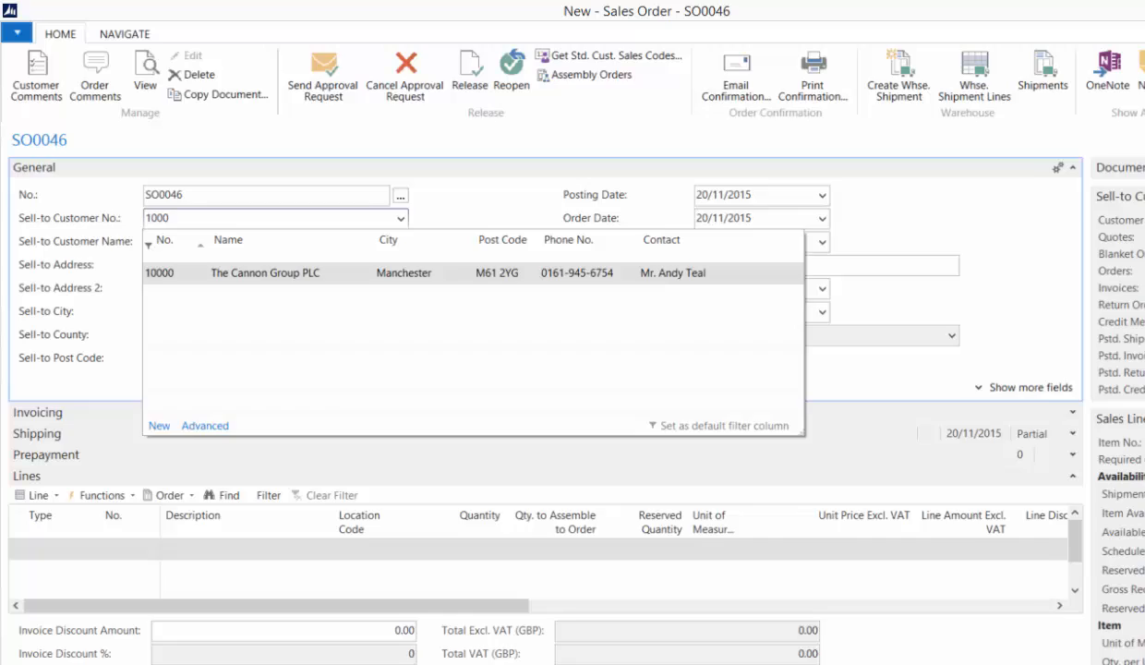
pyautogui.press('Tab')
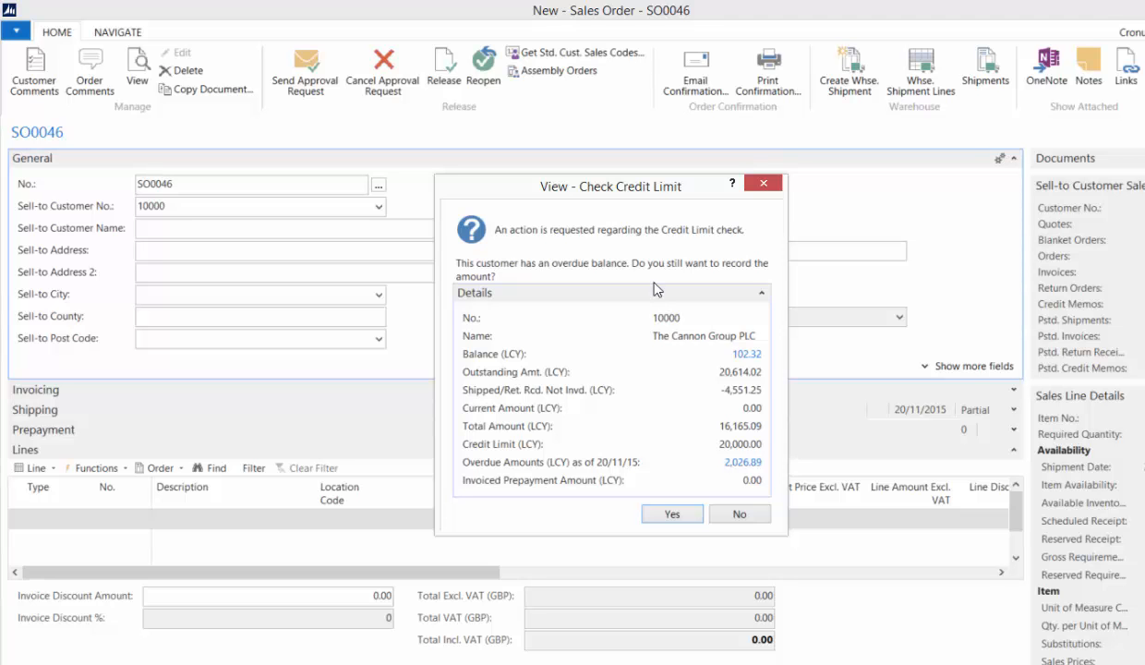
pyautogui.click(672, 513)
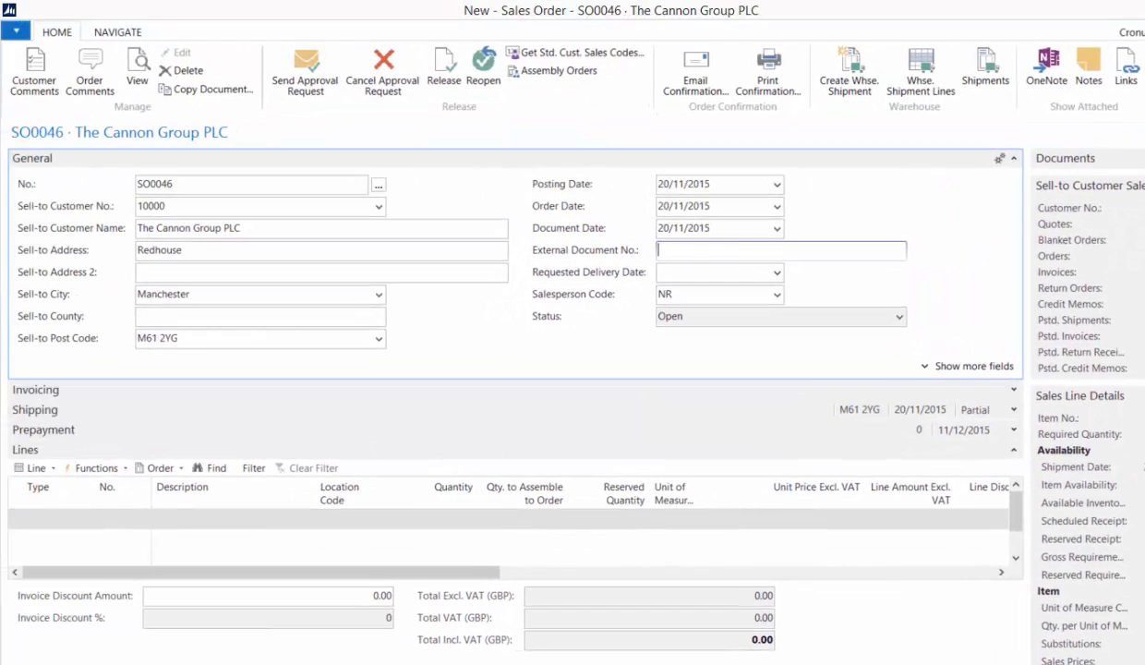
# - Enter ABC123 as the External Document No. and set the Requested Delivery Date to 21/11/2015
pyautogui.write('ABC123')
pyautogui.press('Return')
pyautogui.press('Return')
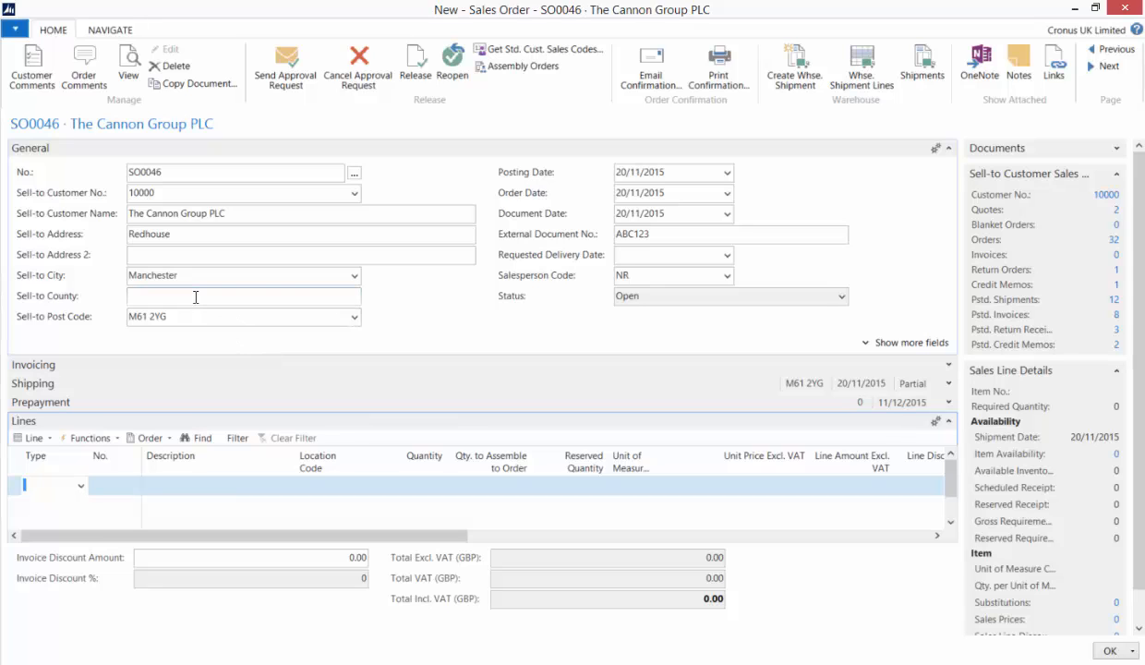
pyautogui.click(727, 255)
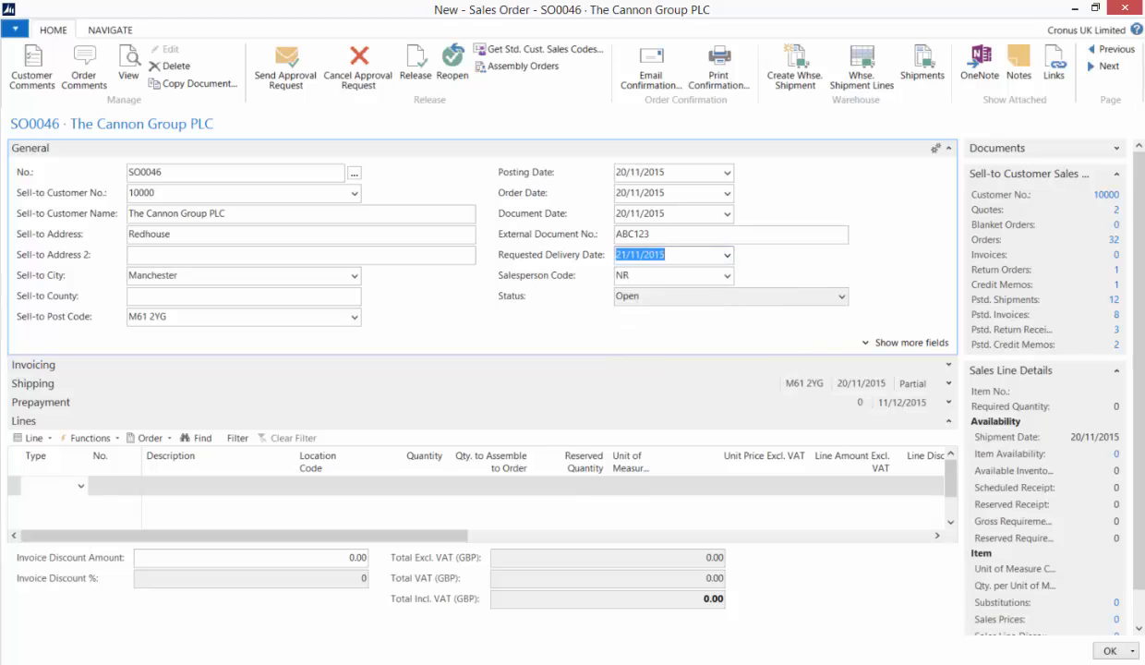
pyautogui.click(746, 346)
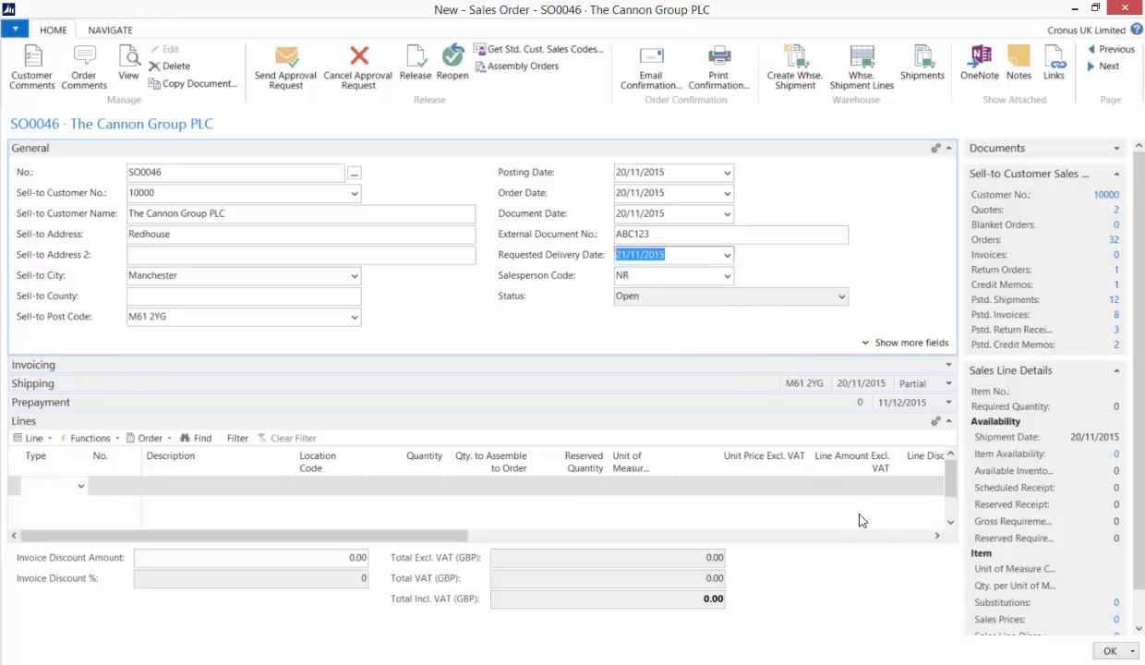